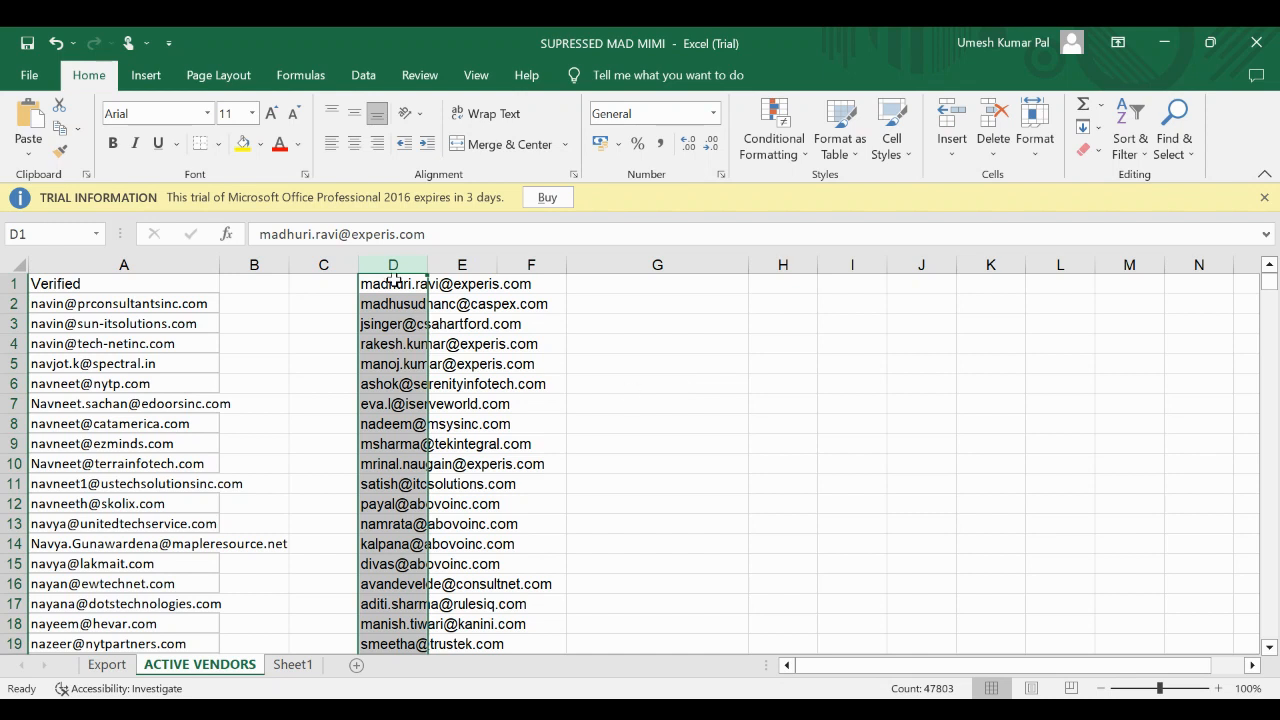
Examine the extent of the email list in column D by jumping between its first and last entries.
{"action": "left_click", "coordinate": [393, 283]}
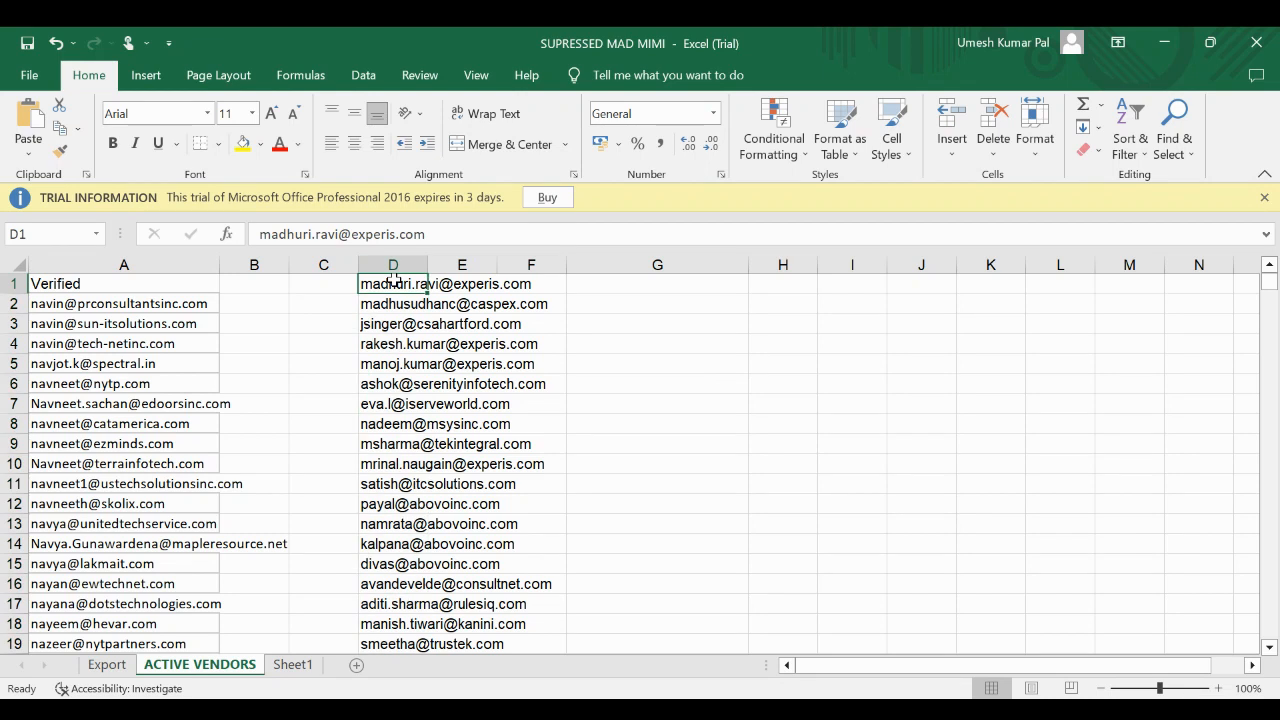
{"action": "key", "text": "ctrl+Down"}
{"action": "key", "text": "ctrl+Up"}
{"action": "key", "text": "ctrl+Down"}
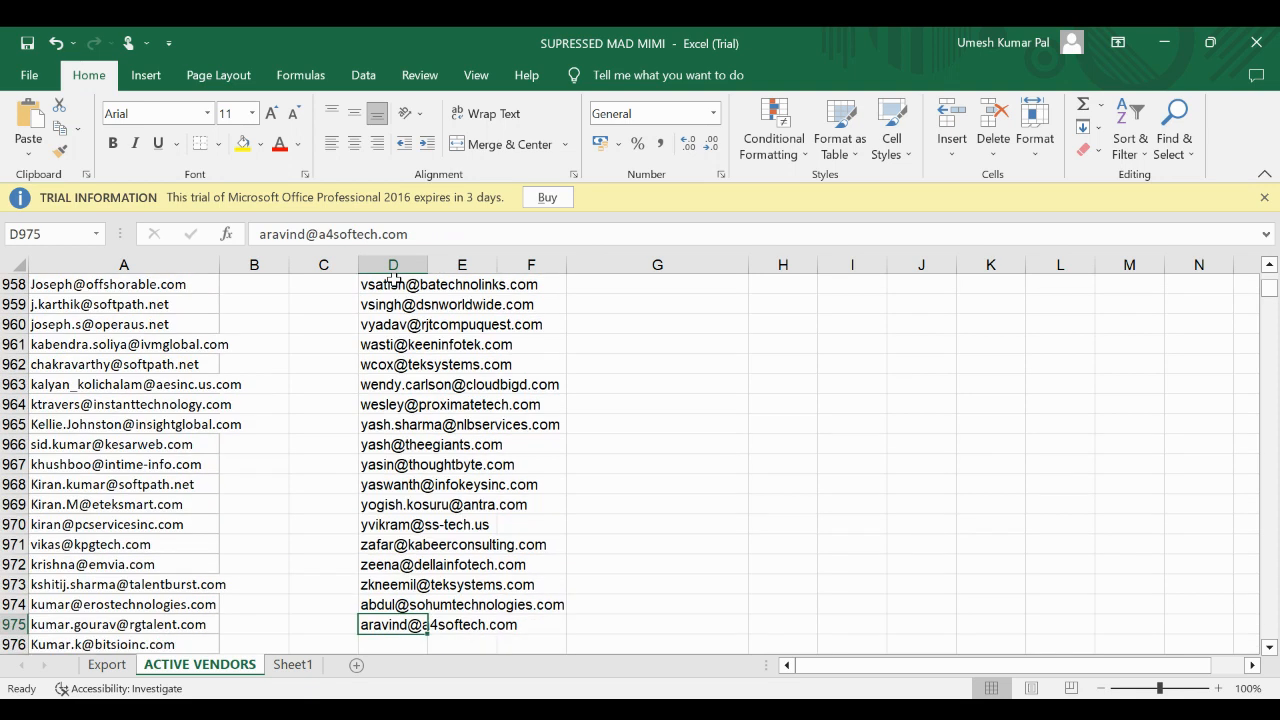
{"action": "key", "text": "ctrl+Up"}
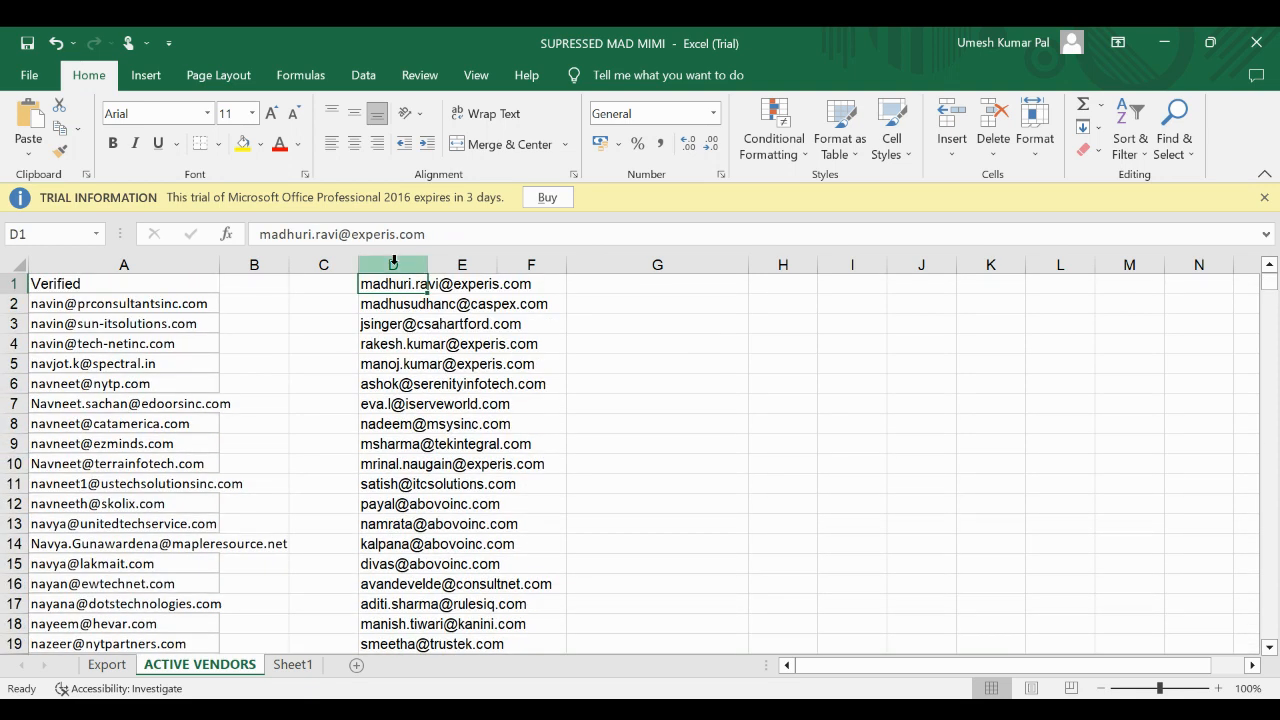
Apply a filter to the whole of column D on the ACTIVE VENDORS sheet.
{"action": "left_click", "coordinate": [394, 262]}
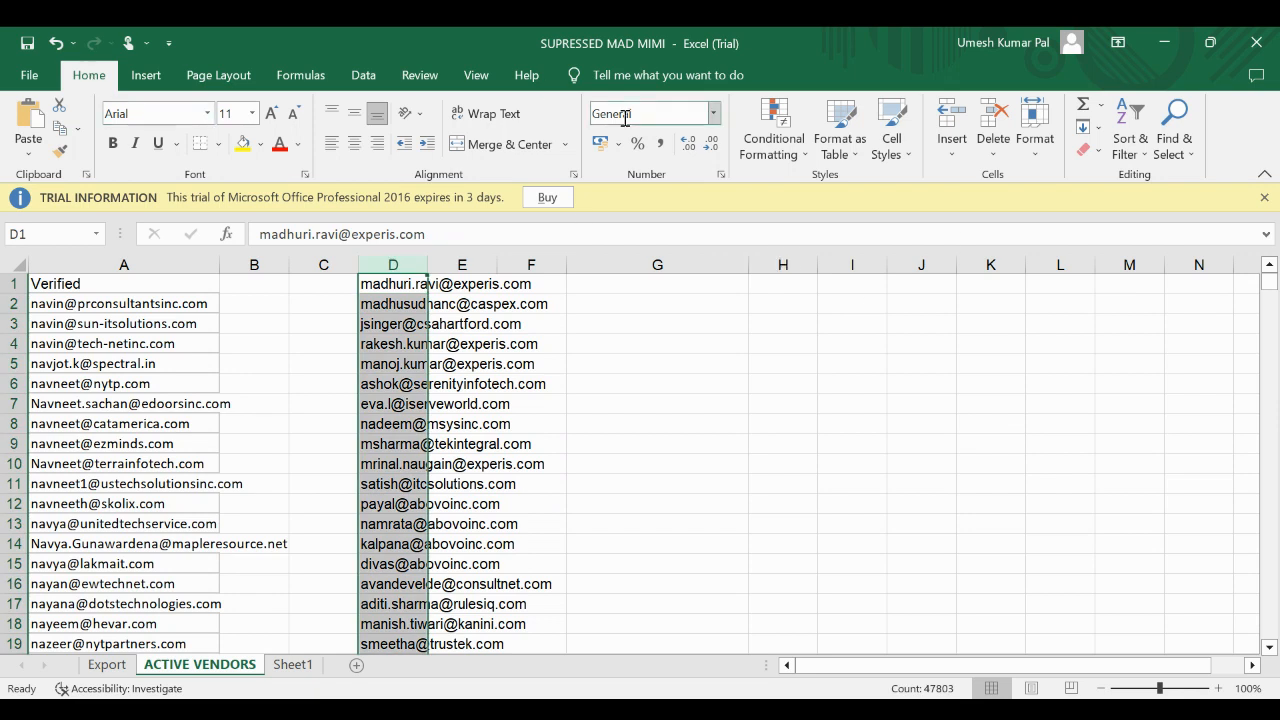
{"action": "left_click", "coordinate": [1137, 150]}
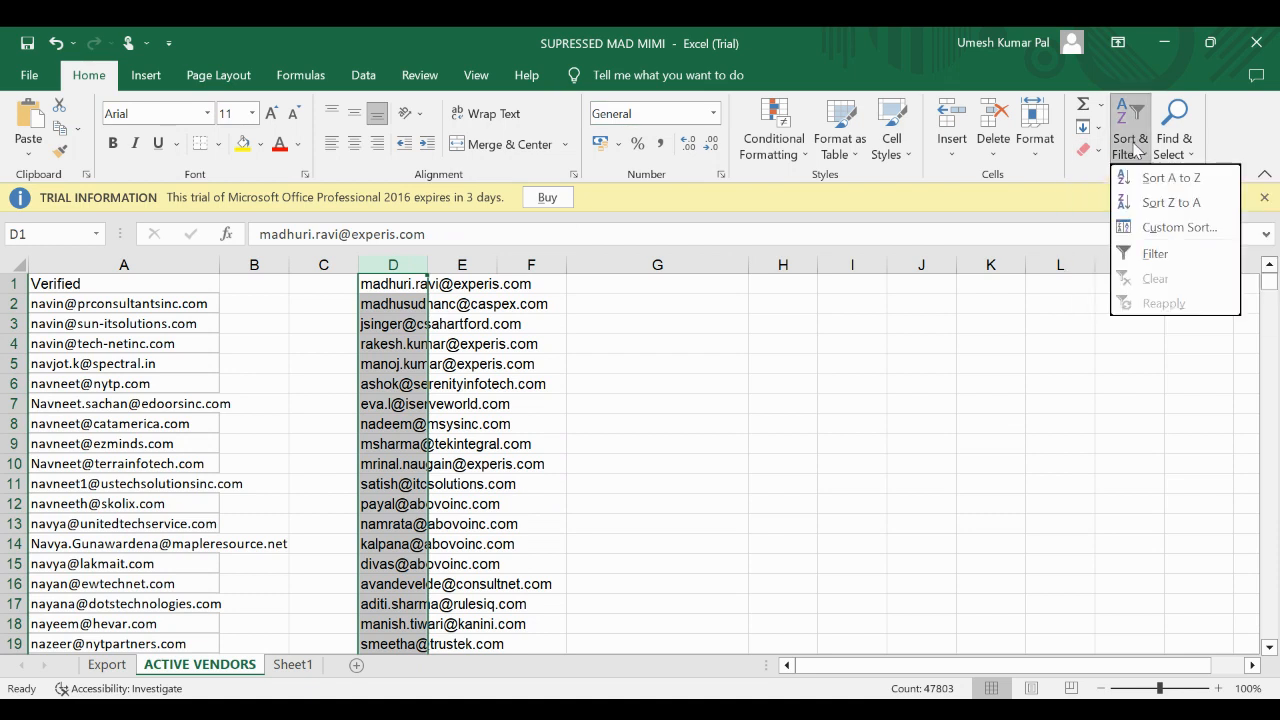
{"action": "left_click", "coordinate": [1155, 253]}
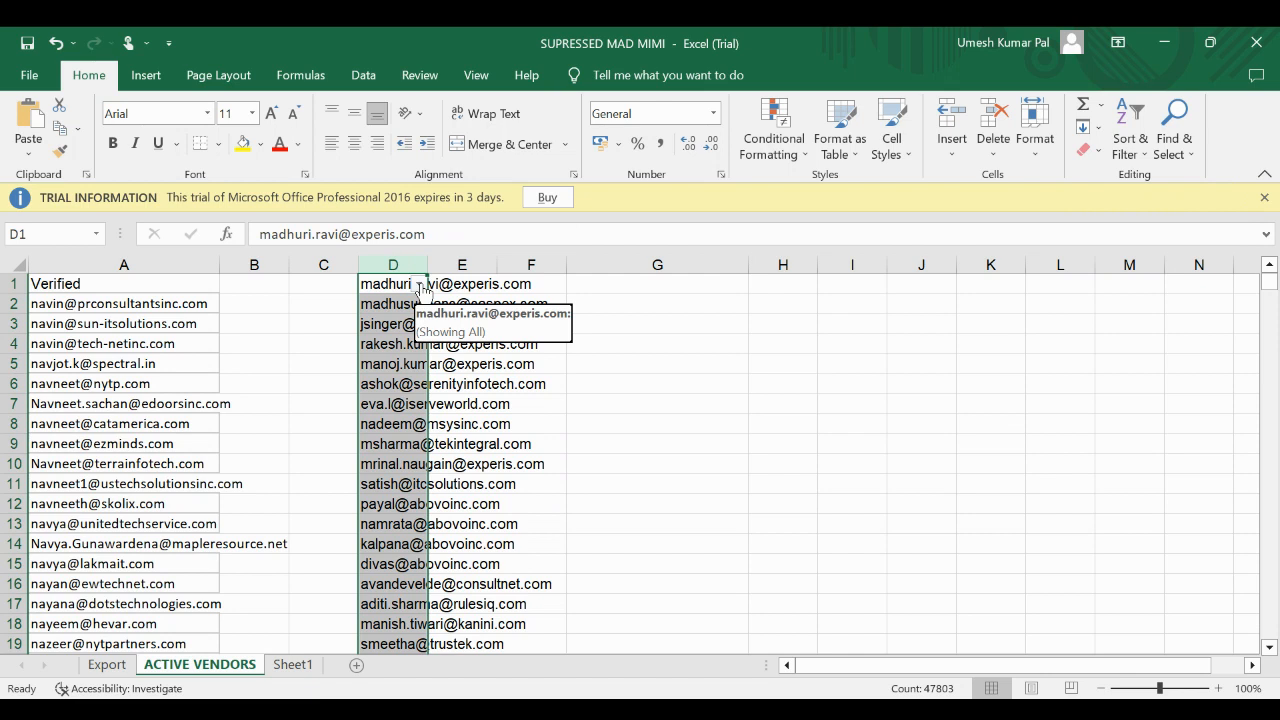
Sort the email addresses in column D from A to Z through the column's filter.
{"action": "left_click", "coordinate": [420, 284]}
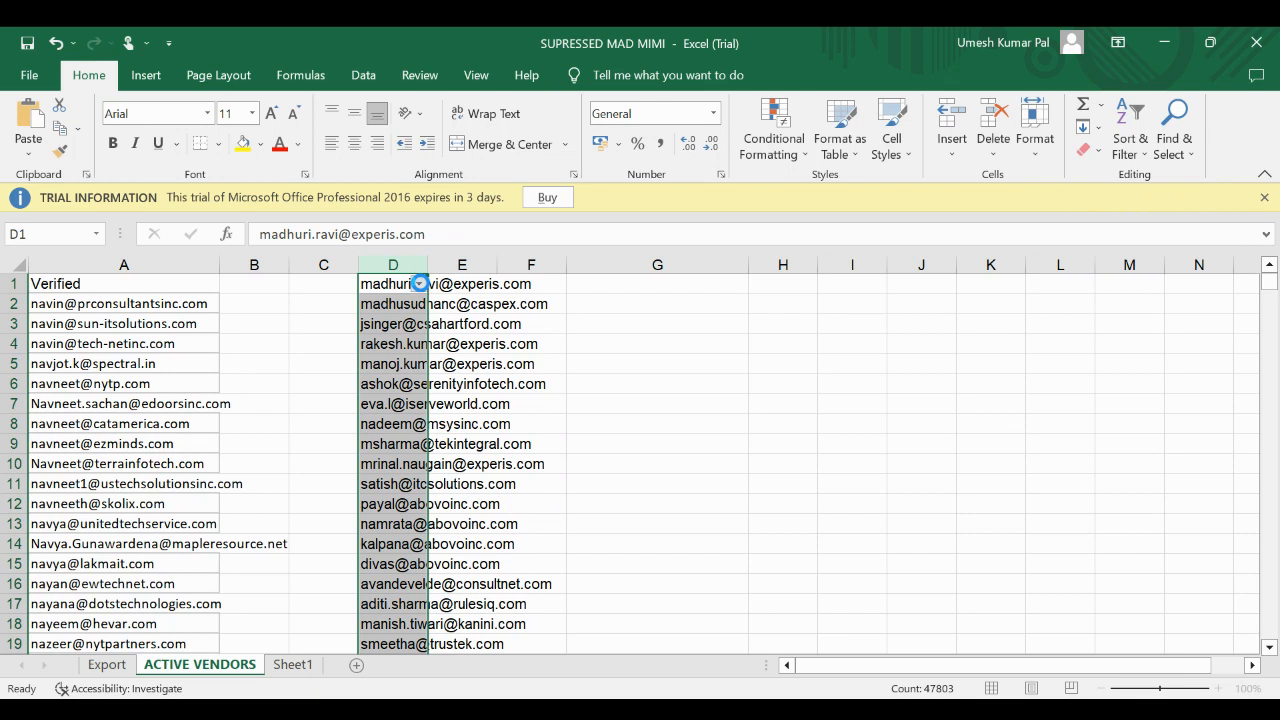
{"action": "left_click", "coordinate": [420, 284]}
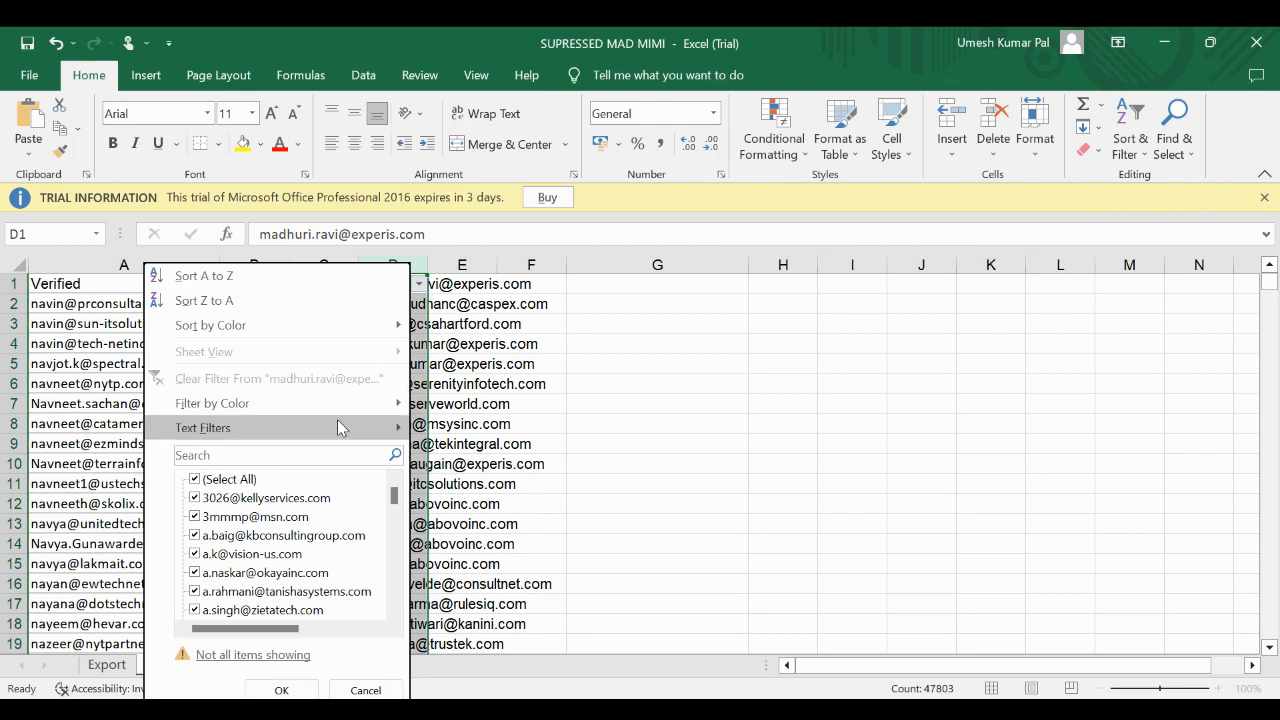
{"action": "left_click", "coordinate": [357, 282]}
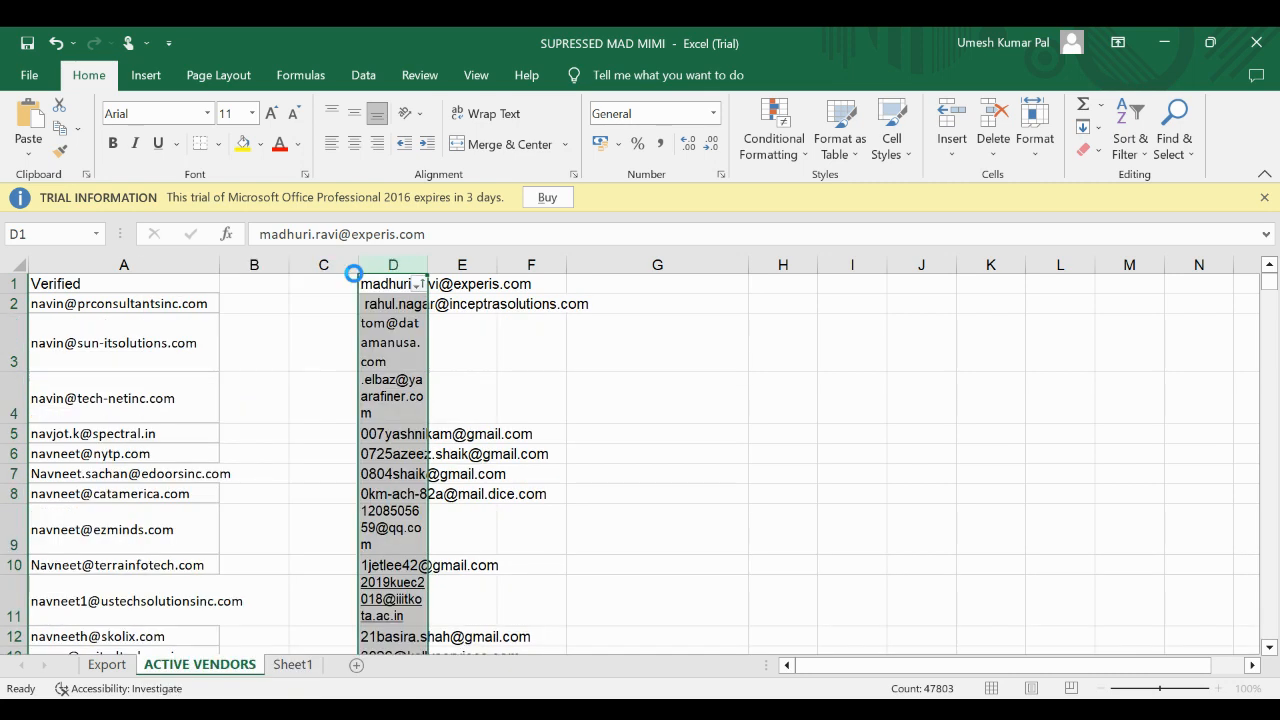
Examine the sorted email addresses in column D row by row, from row 9 down to about row 382.
{"action": "left_click", "coordinate": [392, 535]}
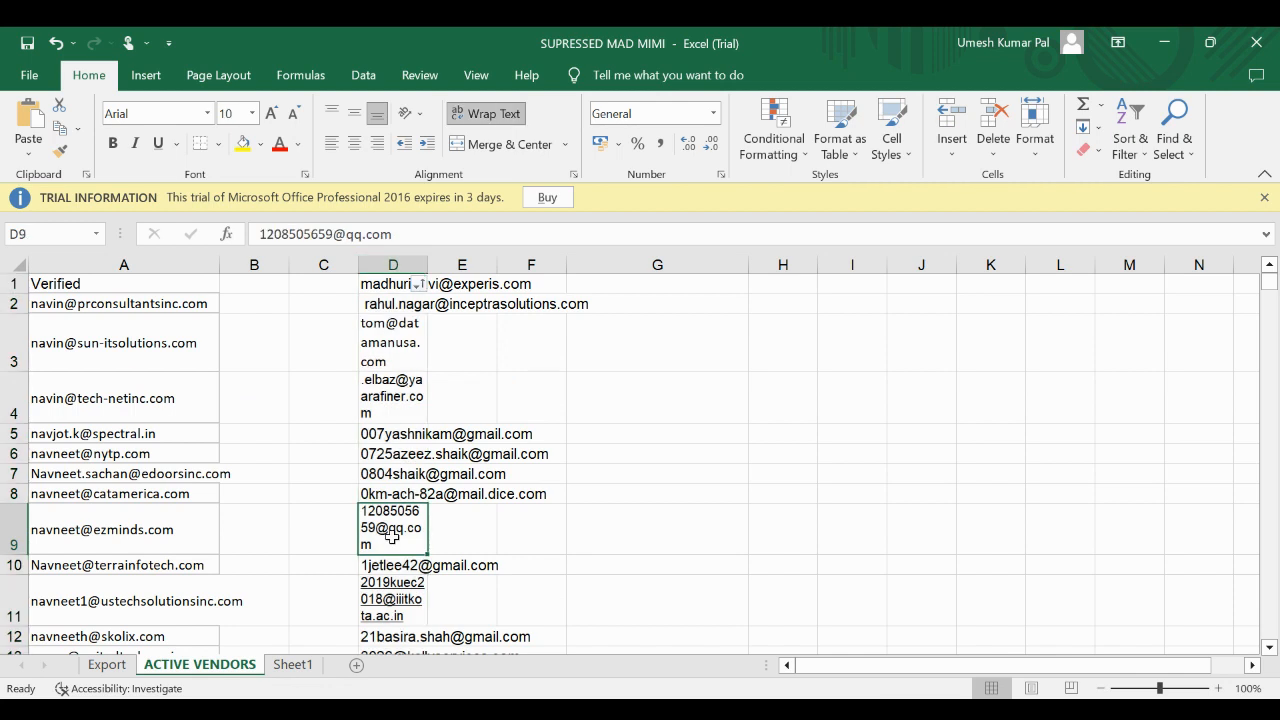
{"action": "key", "text": "Down"}
{"action": "key", "text": "Down"}
{"action": "key", "text": "Down"}
{"action": "key", "text": "Down"}
{"action": "key", "text": "Down"}
{"action": "key", "text": "Down"}
{"action": "key", "text": "Down"}
{"action": "key", "text": "Down"}
{"action": "key", "text": "Down"}
{"action": "key", "text": "Down"}
{"action": "key", "text": "Down"}
{"action": "key", "text": "Down"}
{"action": "key", "text": "Down"}
{"action": "key", "text": "Down"}
{"action": "key", "text": "Down"}
{"action": "key", "text": "Down"}
{"action": "key", "text": "Down"}
{"action": "key", "text": "Down"}
{"action": "key", "text": "Down"}
{"action": "key", "text": "Down"}
{"action": "key", "text": "Down"}
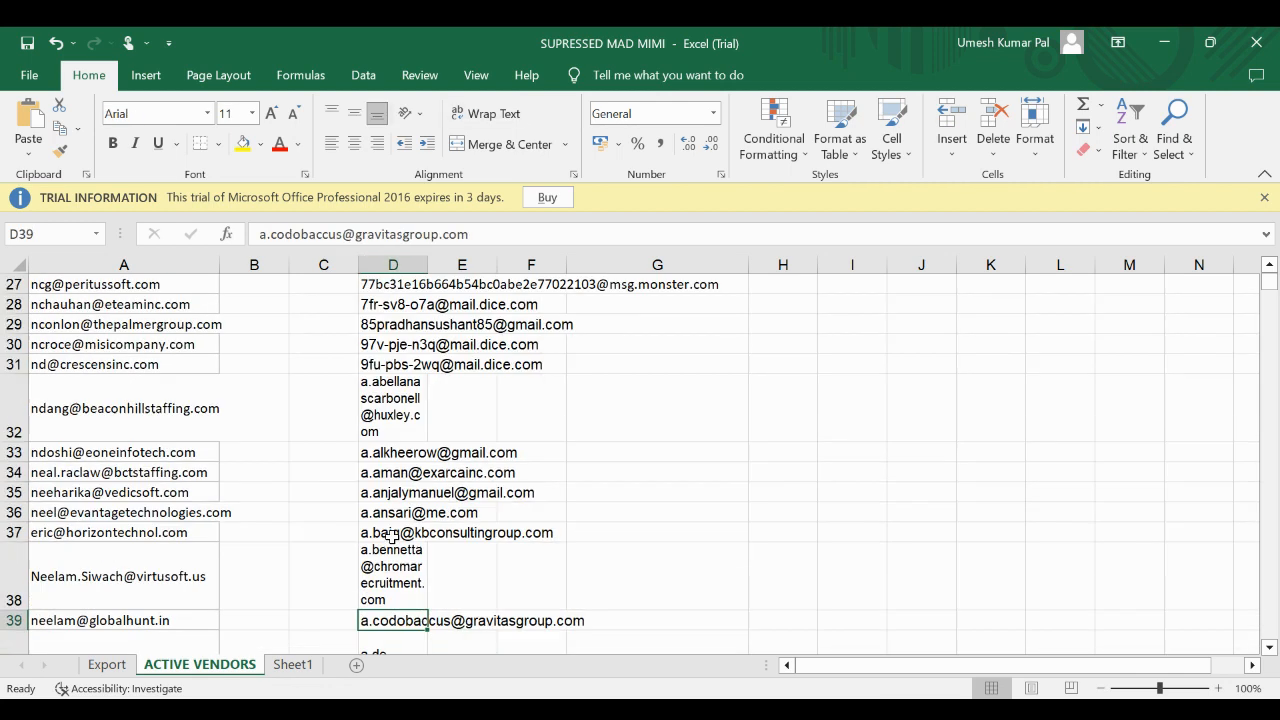
{"action": "key", "text": "Down"}
{"action": "key", "text": "Down"}
{"action": "key", "text": "Down"}
{"action": "key", "text": "Down"}
{"action": "key", "text": "Down"}
{"action": "key", "text": "Down"}
{"action": "key", "text": "Down"}
{"action": "key", "text": "Down"}
{"action": "key", "text": "Down"}
{"action": "key", "text": "Down"}
{"action": "key", "text": "Down"}
{"action": "key", "text": "Down"}
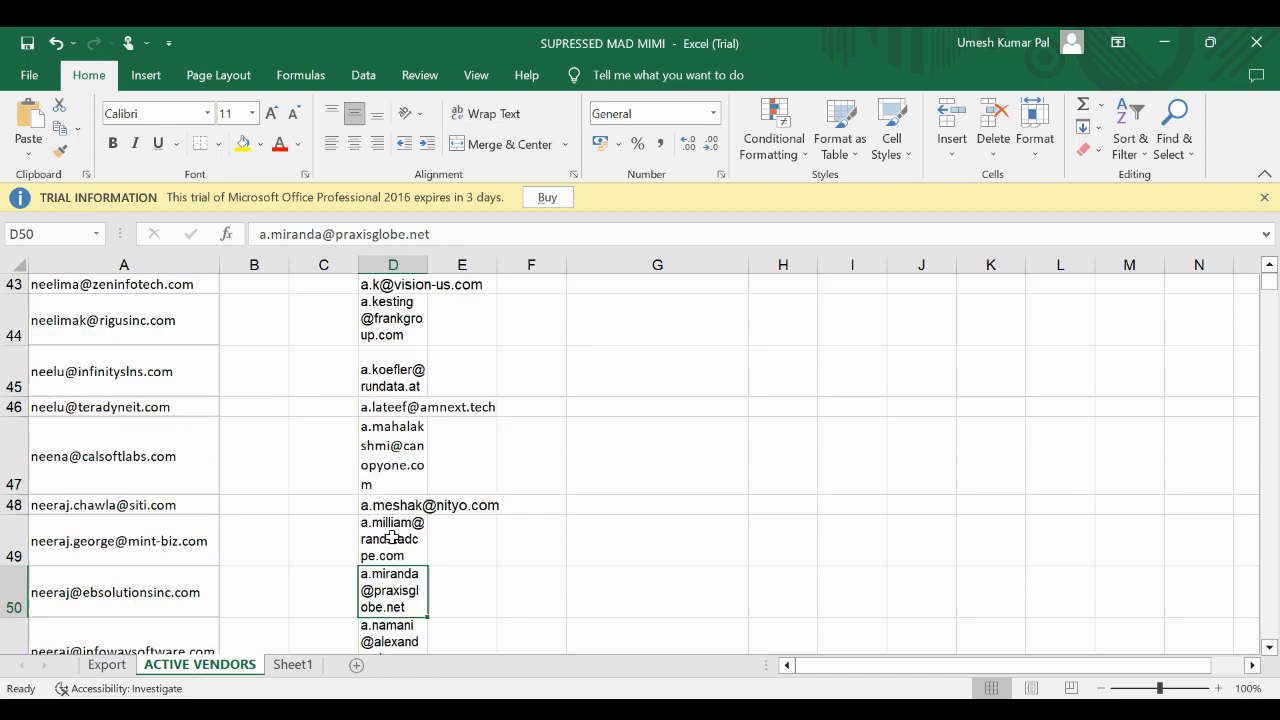
{"action": "key", "text": "Down"}
{"action": "key", "text": "Down"}
{"action": "key", "text": "Down"}
{"action": "key", "text": "Down"}
{"action": "key", "text": "Down"}
{"action": "key", "text": "Down"}
{"action": "key", "text": "Down"}
{"action": "key", "text": "Down"}
{"action": "key", "text": "Down"}
{"action": "key", "text": "Down"}
{"action": "key", "text": "Down"}
{"action": "key", "text": "Down"}
{"action": "key", "text": "Down"}
{"action": "key", "text": "Down"}
{"action": "key", "text": "Down"}
{"action": "key", "text": "Down"}
{"action": "key", "text": "Down"}
{"action": "key", "text": "Down"}
{"action": "key", "text": "Down"}
{"action": "key", "text": "Down"}
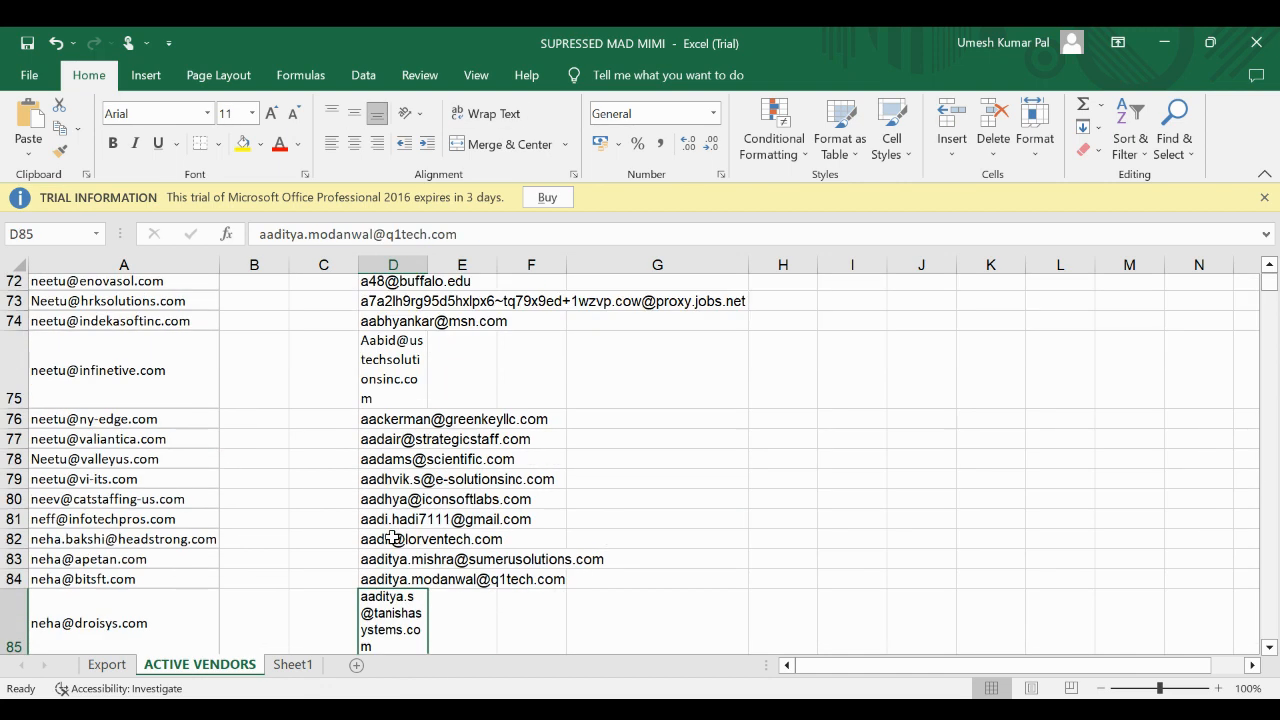
{"action": "key", "text": "Down"}
{"action": "key", "text": "Down"}
{"action": "key", "text": "Down"}
{"action": "key", "text": "Down"}
{"action": "key", "text": "Down"}
{"action": "key", "text": "Down"}
{"action": "key", "text": "Down"}
{"action": "key", "text": "Down"}
{"action": "key", "text": "Down"}
{"action": "key", "text": "Down"}
{"action": "key", "text": "Down"}
{"action": "key", "text": "Down"}
{"action": "key", "text": "Down"}
{"action": "key", "text": "Down"}
{"action": "key", "text": "Down"}
{"action": "key", "text": "Down"}
{"action": "key", "text": "Down"}
{"action": "key", "text": "Down"}
{"action": "key", "text": "Down"}
{"action": "key", "text": "Down"}
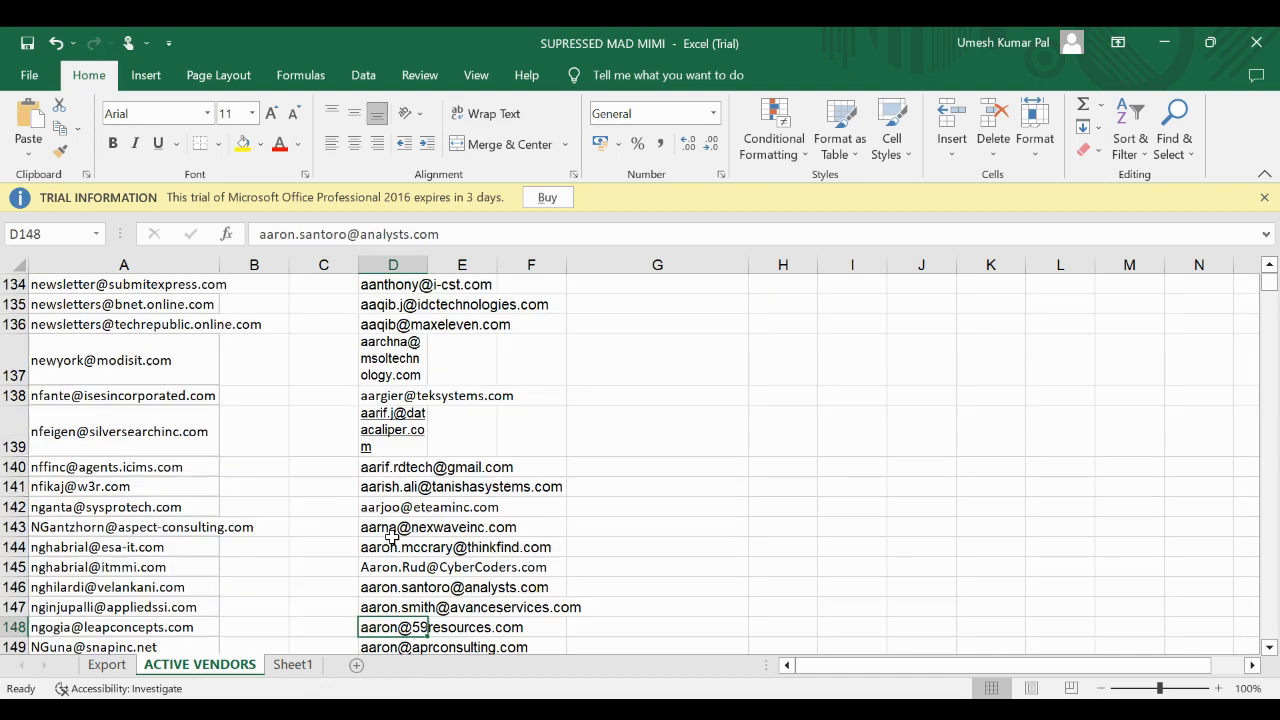
{"action": "key", "text": "Down"}
{"action": "key", "text": "Down"}
{"action": "key", "text": "Down"}
{"action": "key", "text": "Down"}
{"action": "key", "text": "Down"}
{"action": "key", "text": "Down"}
{"action": "key", "text": "Down"}
{"action": "key", "text": "Down"}
{"action": "key", "text": "Down"}
{"action": "key", "text": "Down"}
{"action": "key", "text": "Down"}
{"action": "key", "text": "Down"}
{"action": "key", "text": "Down"}
{"action": "key", "text": "Down"}
{"action": "key", "text": "Down"}
{"action": "key", "text": "Down"}
{"action": "key", "text": "Down"}
{"action": "key", "text": "Down"}
{"action": "key", "text": "Down"}
{"action": "key", "text": "Down"}
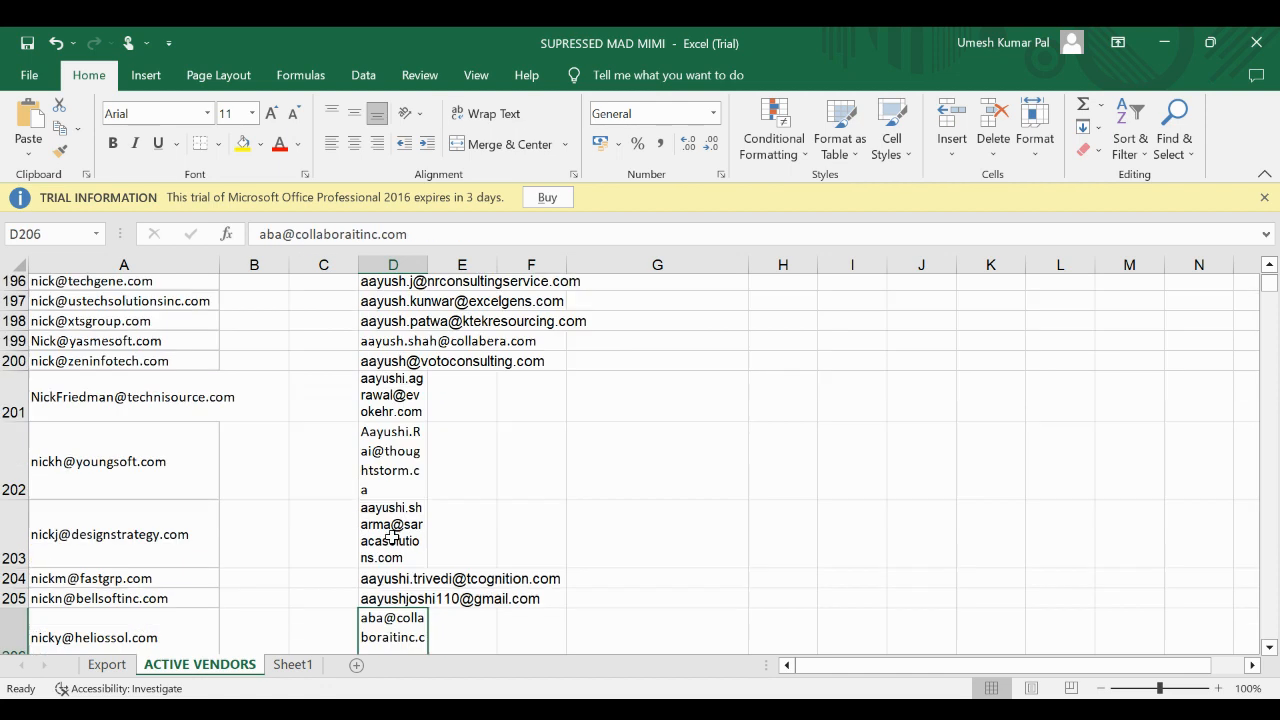
{"action": "key", "text": "Down"}
{"action": "key", "text": "Down"}
{"action": "key", "text": "Down"}
{"action": "key", "text": "Down"}
{"action": "key", "text": "Down"}
{"action": "key", "text": "Down"}
{"action": "key", "text": "Down"}
{"action": "key", "text": "Down"}
{"action": "key", "text": "Down"}
{"action": "key", "text": "Down"}
{"action": "key", "text": "Down"}
{"action": "key", "text": "Down"}
{"action": "key", "text": "Down"}
{"action": "key", "text": "Down"}
{"action": "key", "text": "Down"}
{"action": "key", "text": "Down"}
{"action": "key", "text": "Down"}
{"action": "key", "text": "Down"}
{"action": "key", "text": "Down"}
{"action": "key", "text": "Down"}
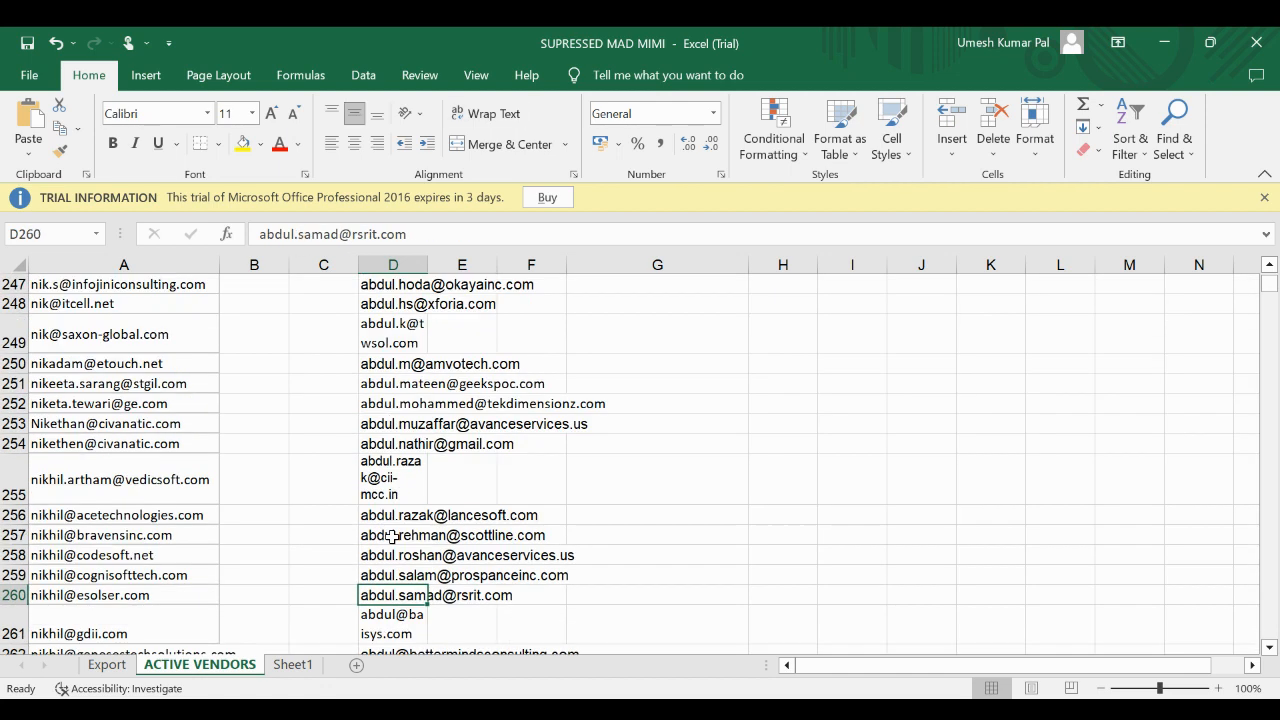
{"action": "key", "text": "Down"}
{"action": "key", "text": "Down"}
{"action": "key", "text": "Down"}
{"action": "key", "text": "Down"}
{"action": "key", "text": "Down"}
{"action": "key", "text": "Down"}
{"action": "key", "text": "Down"}
{"action": "key", "text": "Down"}
{"action": "key", "text": "Down"}
{"action": "key", "text": "Down"}
{"action": "key", "text": "Down"}
{"action": "key", "text": "Down"}
{"action": "key", "text": "Down"}
{"action": "key", "text": "Down"}
{"action": "key", "text": "Down"}
{"action": "key", "text": "Down"}
{"action": "key", "text": "Down"}
{"action": "key", "text": "Down"}
{"action": "key", "text": "Down"}
{"action": "key", "text": "Down"}
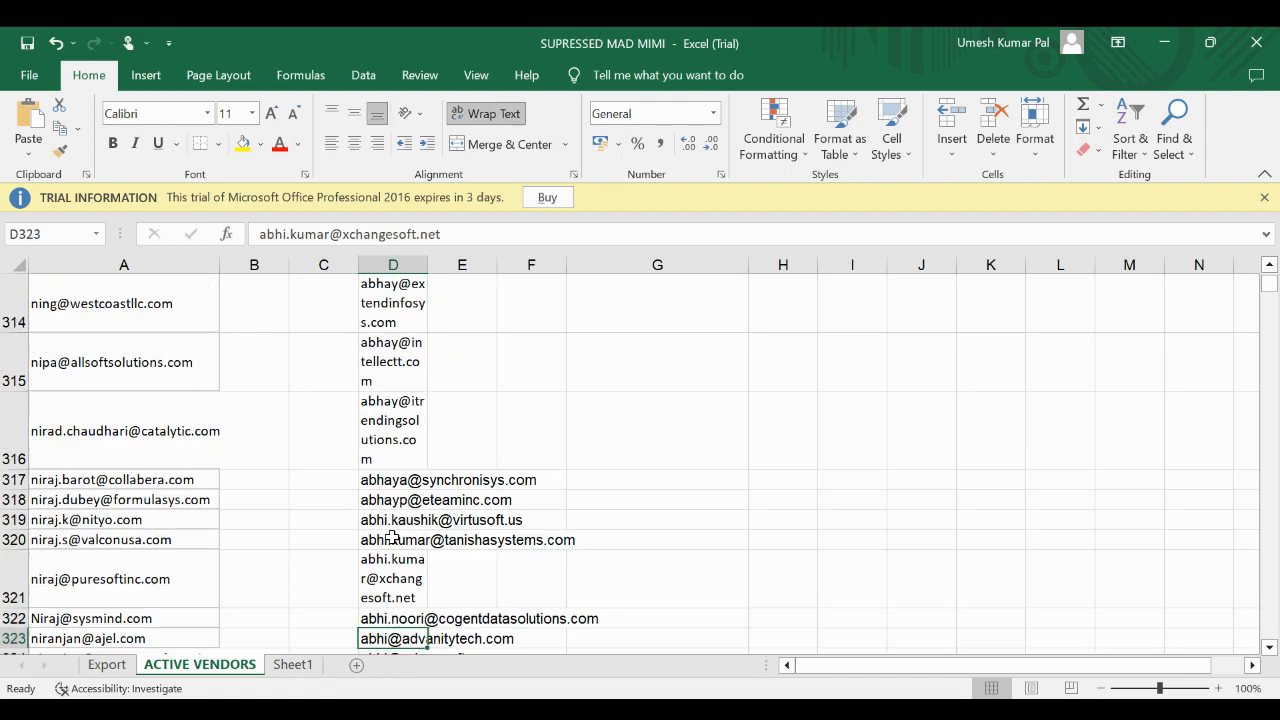
{"action": "key", "text": "Down"}
{"action": "key", "text": "Down"}
{"action": "key", "text": "Down"}
{"action": "key", "text": "Down"}
{"action": "key", "text": "Down"}
{"action": "key", "text": "Down"}
{"action": "key", "text": "Down"}
{"action": "key", "text": "Down"}
{"action": "key", "text": "Down"}
{"action": "key", "text": "Down"}
{"action": "key", "text": "Down"}
{"action": "key", "text": "Down"}
{"action": "key", "text": "Down"}
{"action": "key", "text": "Down"}
{"action": "key", "text": "Down"}
{"action": "key", "text": "Down"}
{"action": "key", "text": "Down"}
{"action": "key", "text": "Down"}
{"action": "key", "text": "Down"}
{"action": "key", "text": "Down"}
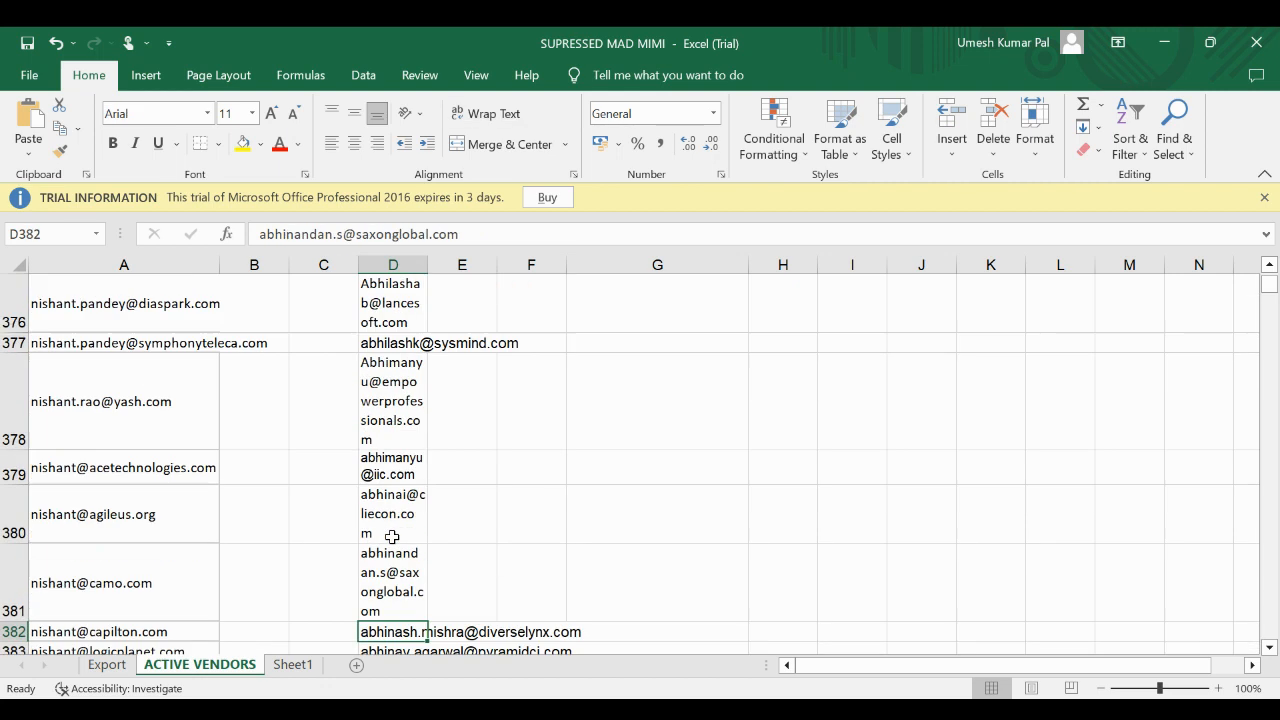
Continue examining the sorted email addresses in column D row by row, from row 382 down to about row 833.
{"action": "key", "text": "Down"}
{"action": "key", "text": "Down"}
{"action": "key", "text": "Down"}
{"action": "key", "text": "Down"}
{"action": "key", "text": "Down"}
{"action": "key", "text": "Down"}
{"action": "key", "text": "Down"}
{"action": "key", "text": "Down"}
{"action": "key", "text": "Down"}
{"action": "key", "text": "Down"}
{"action": "key", "text": "Down"}
{"action": "key", "text": "Down"}
{"action": "key", "text": "Down"}
{"action": "key", "text": "Down"}
{"action": "key", "text": "Down"}
{"action": "key", "text": "Down"}
{"action": "key", "text": "Down"}
{"action": "key", "text": "Down"}
{"action": "key", "text": "Down"}
{"action": "key", "text": "Down"}
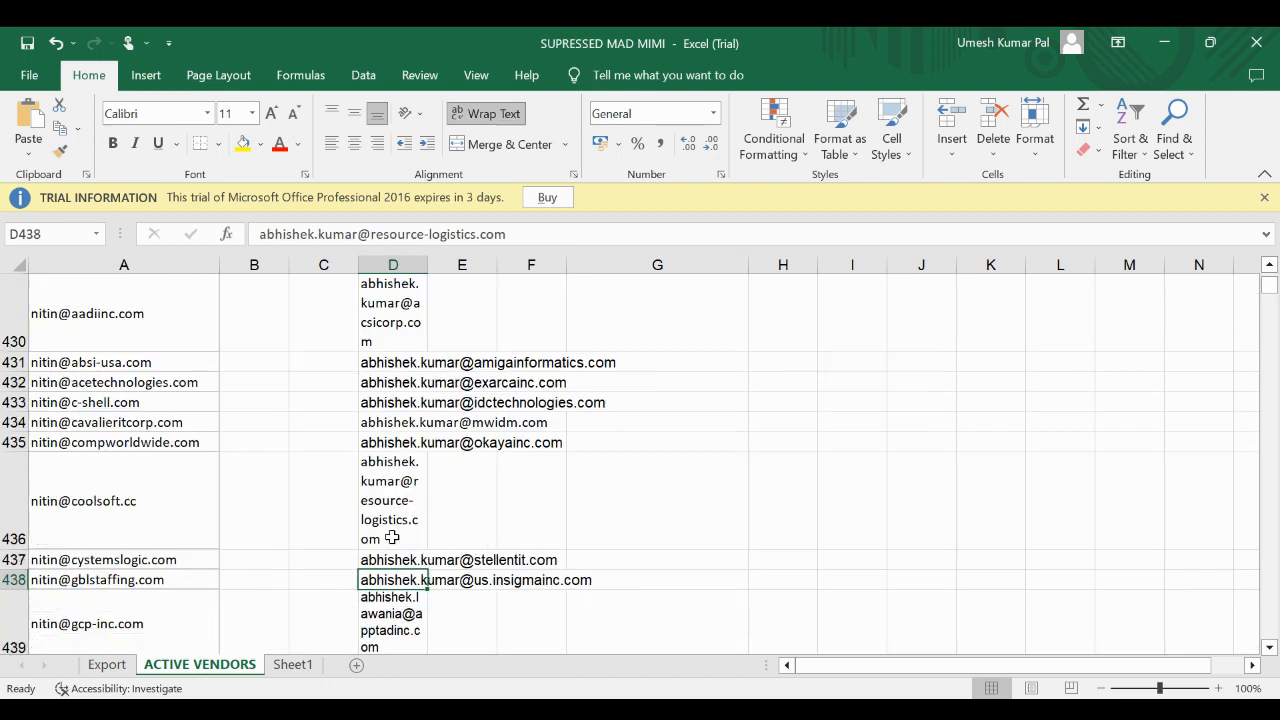
{"action": "key", "text": "Down"}
{"action": "key", "text": "Down"}
{"action": "key", "text": "Down"}
{"action": "key", "text": "Down"}
{"action": "key", "text": "Down"}
{"action": "key", "text": "Down"}
{"action": "key", "text": "Down"}
{"action": "key", "text": "Down"}
{"action": "key", "text": "Down"}
{"action": "key", "text": "Down"}
{"action": "key", "text": "Down"}
{"action": "key", "text": "Down"}
{"action": "key", "text": "Down"}
{"action": "key", "text": "Down"}
{"action": "key", "text": "Down"}
{"action": "key", "text": "Down"}
{"action": "key", "text": "Down"}
{"action": "key", "text": "Down"}
{"action": "key", "text": "Down"}
{"action": "key", "text": "Down"}
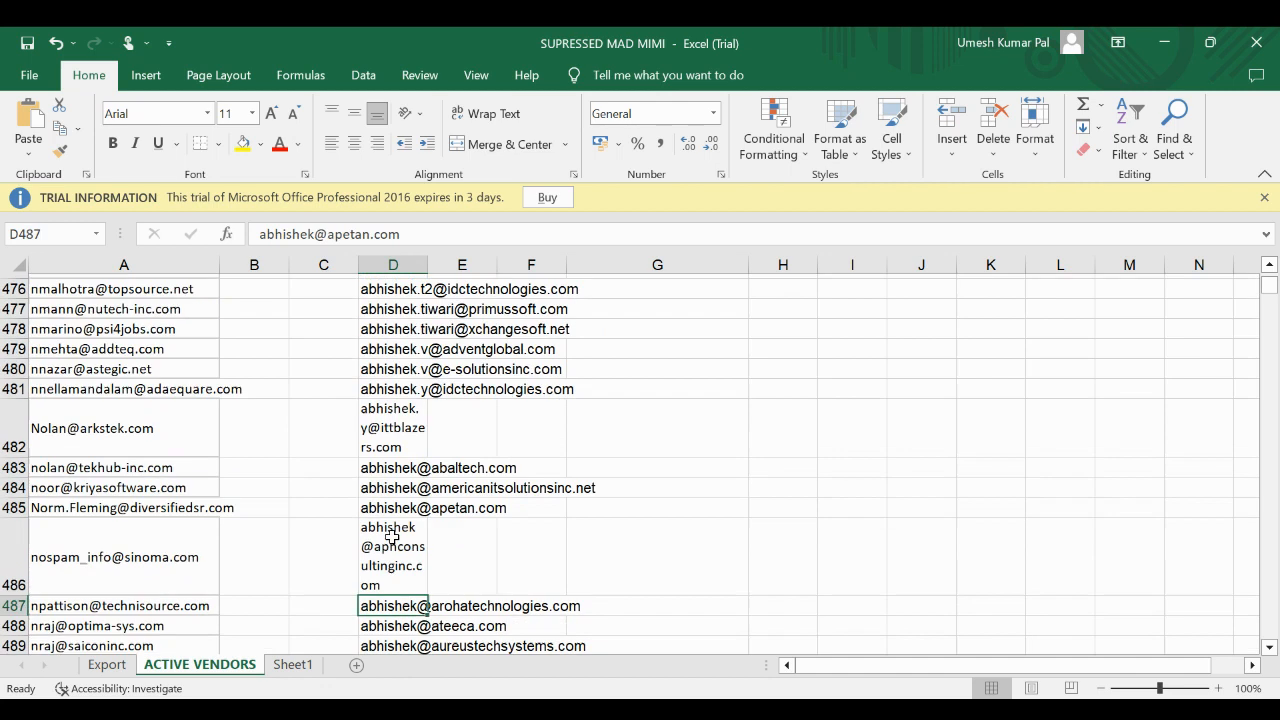
{"action": "key", "text": "Down"}
{"action": "key", "text": "Down"}
{"action": "key", "text": "Down"}
{"action": "key", "text": "Down"}
{"action": "key", "text": "Down"}
{"action": "key", "text": "Down"}
{"action": "key", "text": "Down"}
{"action": "key", "text": "Down"}
{"action": "key", "text": "Down"}
{"action": "key", "text": "Down"}
{"action": "key", "text": "Down"}
{"action": "key", "text": "Down"}
{"action": "key", "text": "Down"}
{"action": "key", "text": "Down"}
{"action": "key", "text": "Down"}
{"action": "key", "text": "Down"}
{"action": "key", "text": "Down"}
{"action": "key", "text": "Down"}
{"action": "key", "text": "Down"}
{"action": "key", "text": "Down"}
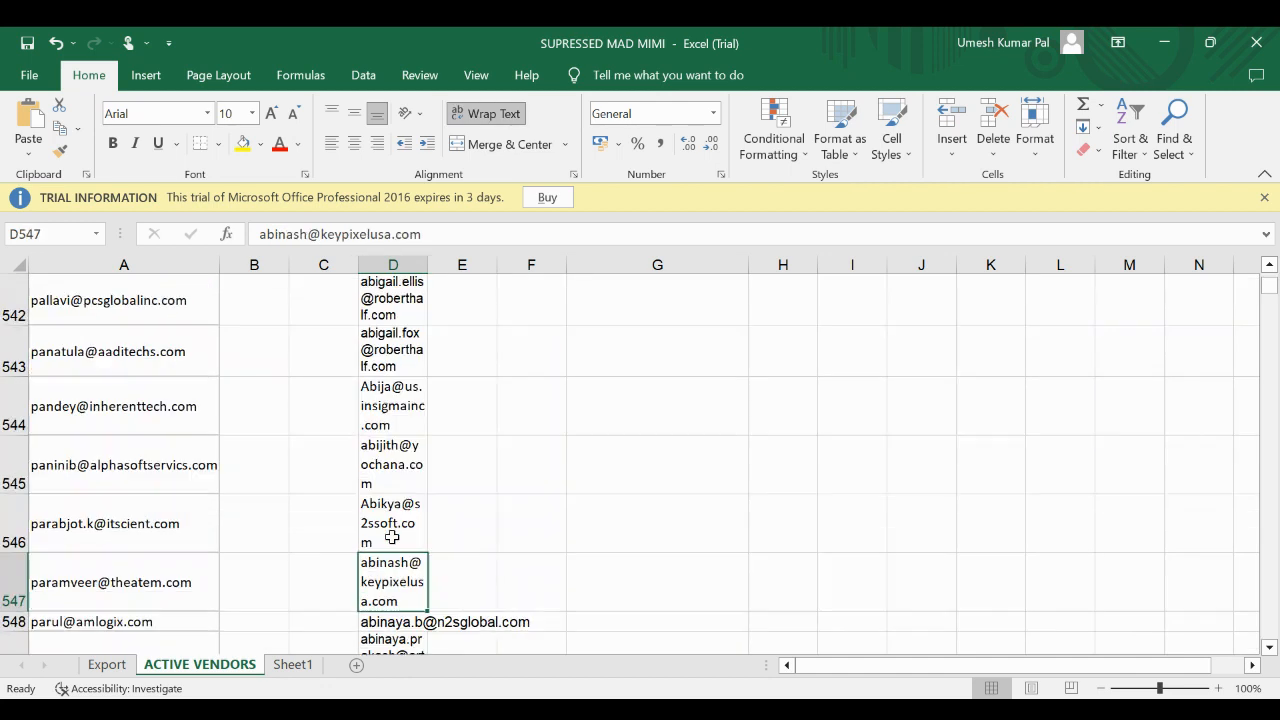
{"action": "key", "text": "Down"}
{"action": "key", "text": "Down"}
{"action": "key", "text": "Down"}
{"action": "key", "text": "Down"}
{"action": "key", "text": "Down"}
{"action": "key", "text": "Down"}
{"action": "key", "text": "Down"}
{"action": "key", "text": "Down"}
{"action": "key", "text": "Down"}
{"action": "key", "text": "Down"}
{"action": "key", "text": "Down"}
{"action": "key", "text": "Down"}
{"action": "key", "text": "Down"}
{"action": "key", "text": "Down"}
{"action": "key", "text": "Down"}
{"action": "key", "text": "Down"}
{"action": "key", "text": "Down"}
{"action": "key", "text": "Down"}
{"action": "key", "text": "Down"}
{"action": "key", "text": "Down"}
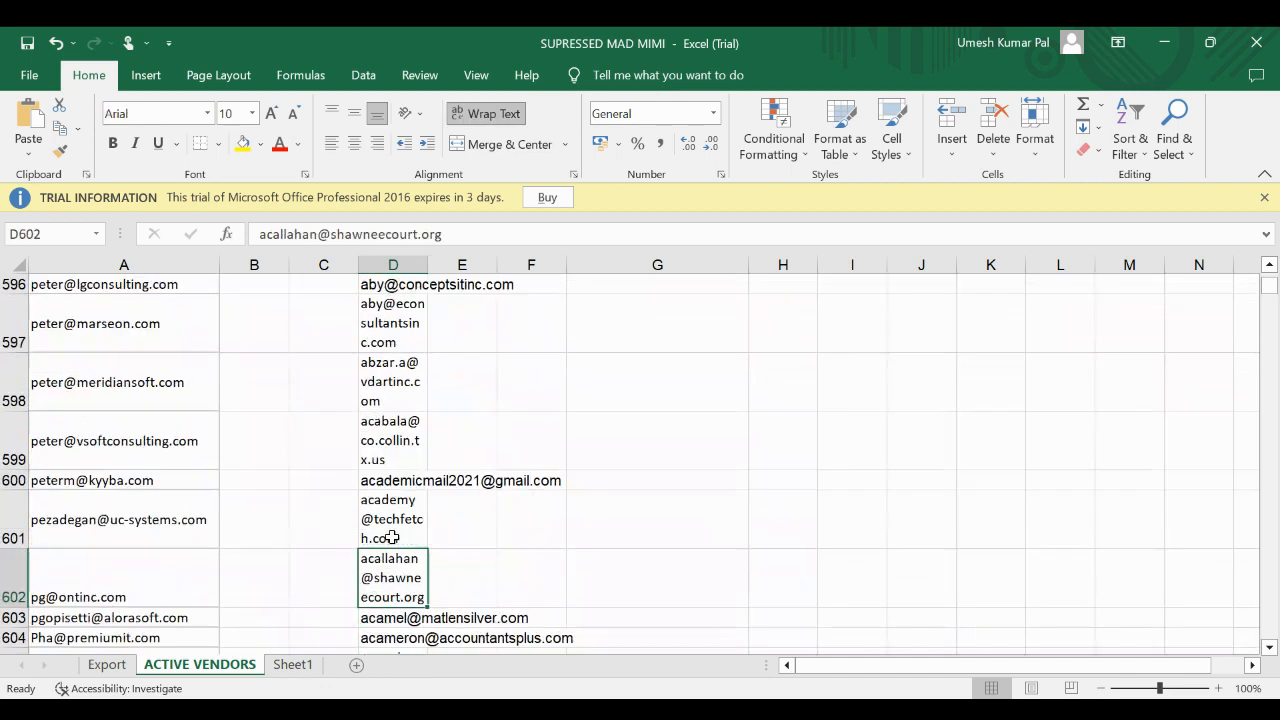
{"action": "key", "text": "Down"}
{"action": "key", "text": "Down"}
{"action": "key", "text": "Down"}
{"action": "key", "text": "Down"}
{"action": "key", "text": "Down"}
{"action": "key", "text": "Down"}
{"action": "key", "text": "Down"}
{"action": "key", "text": "Down"}
{"action": "key", "text": "Down"}
{"action": "key", "text": "Down"}
{"action": "key", "text": "Down"}
{"action": "key", "text": "Down"}
{"action": "key", "text": "Down"}
{"action": "key", "text": "Down"}
{"action": "key", "text": "Down"}
{"action": "key", "text": "Down"}
{"action": "key", "text": "Down"}
{"action": "key", "text": "Down"}
{"action": "key", "text": "Down"}
{"action": "key", "text": "Down"}
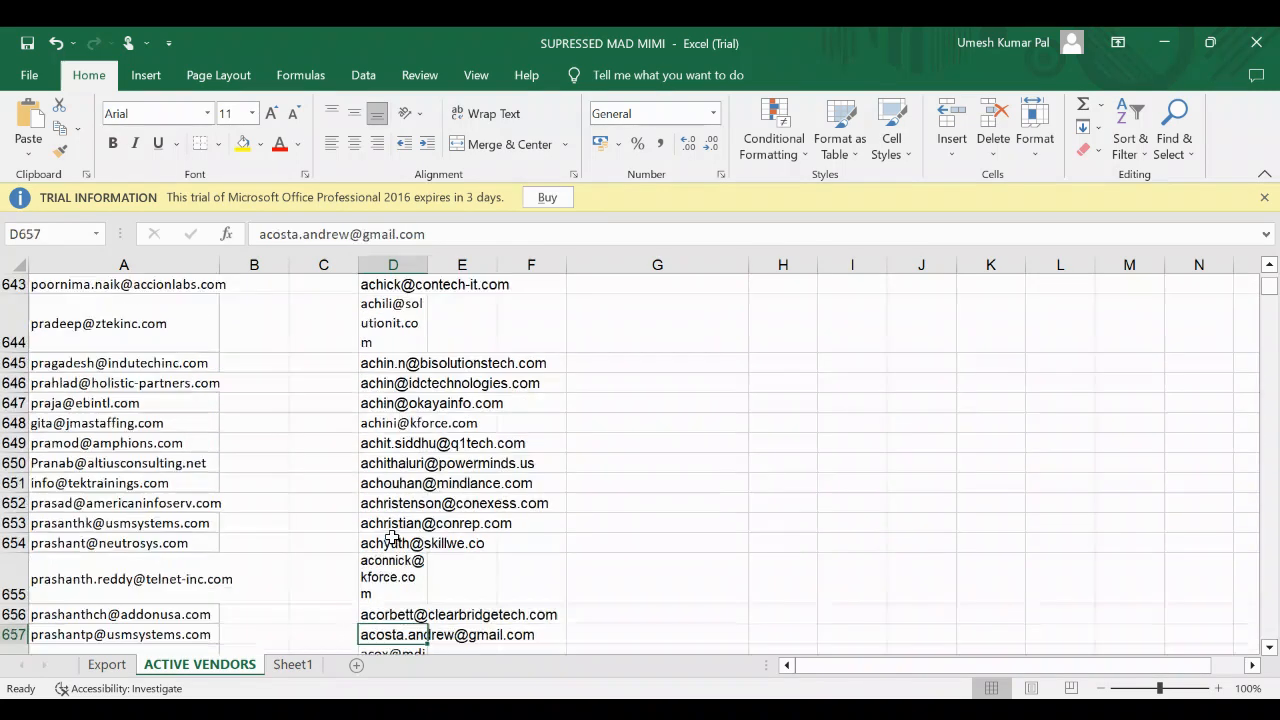
{"action": "key", "text": "Down"}
{"action": "key", "text": "Down"}
{"action": "key", "text": "Down"}
{"action": "key", "text": "Down"}
{"action": "key", "text": "Down"}
{"action": "key", "text": "Down"}
{"action": "key", "text": "Down"}
{"action": "key", "text": "Down"}
{"action": "key", "text": "Down"}
{"action": "key", "text": "Down"}
{"action": "key", "text": "Down"}
{"action": "key", "text": "Down"}
{"action": "key", "text": "Down"}
{"action": "key", "text": "Down"}
{"action": "key", "text": "Down"}
{"action": "key", "text": "Down"}
{"action": "key", "text": "Down"}
{"action": "key", "text": "Down"}
{"action": "key", "text": "Down"}
{"action": "key", "text": "Down"}
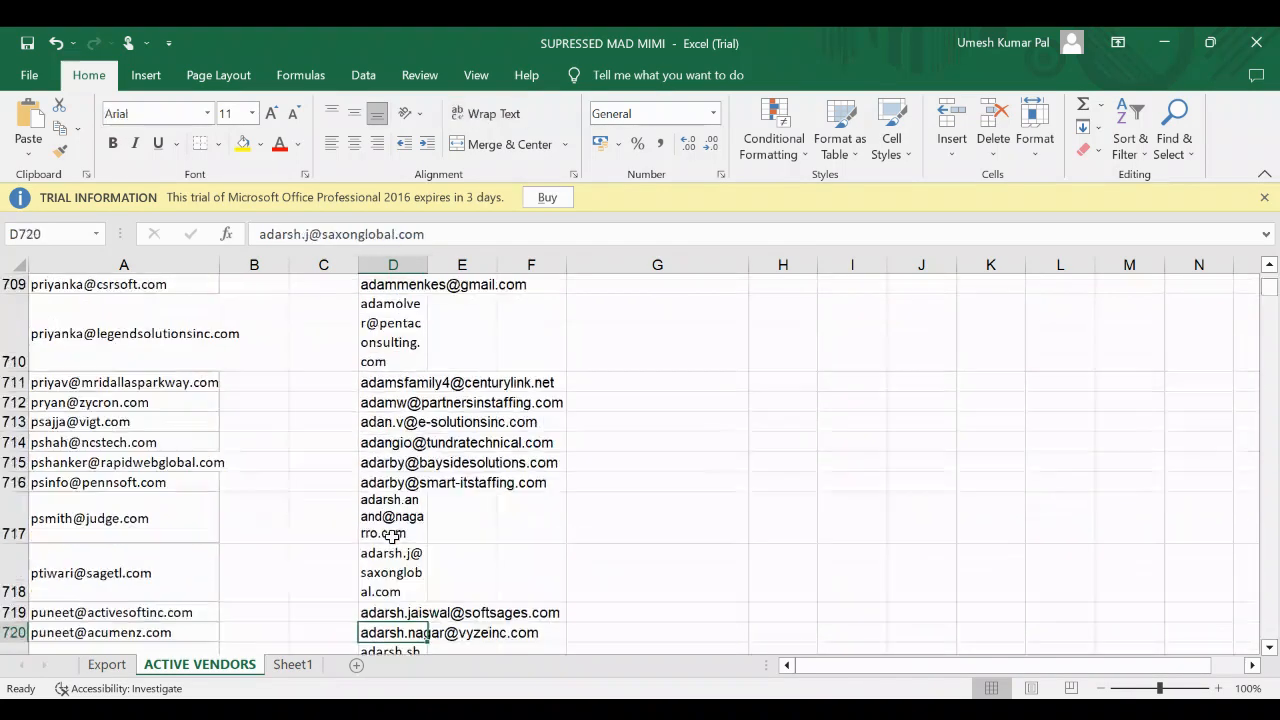
{"action": "key", "text": "Down"}
{"action": "key", "text": "Down"}
{"action": "key", "text": "Down"}
{"action": "key", "text": "Down"}
{"action": "key", "text": "Down"}
{"action": "key", "text": "Down"}
{"action": "key", "text": "Down"}
{"action": "key", "text": "Down"}
{"action": "key", "text": "Down"}
{"action": "key", "text": "Down"}
{"action": "key", "text": "Down"}
{"action": "key", "text": "Down"}
{"action": "key", "text": "Down"}
{"action": "key", "text": "Down"}
{"action": "key", "text": "Down"}
{"action": "key", "text": "Down"}
{"action": "key", "text": "Down"}
{"action": "key", "text": "Down"}
{"action": "key", "text": "Down"}
{"action": "key", "text": "Down"}
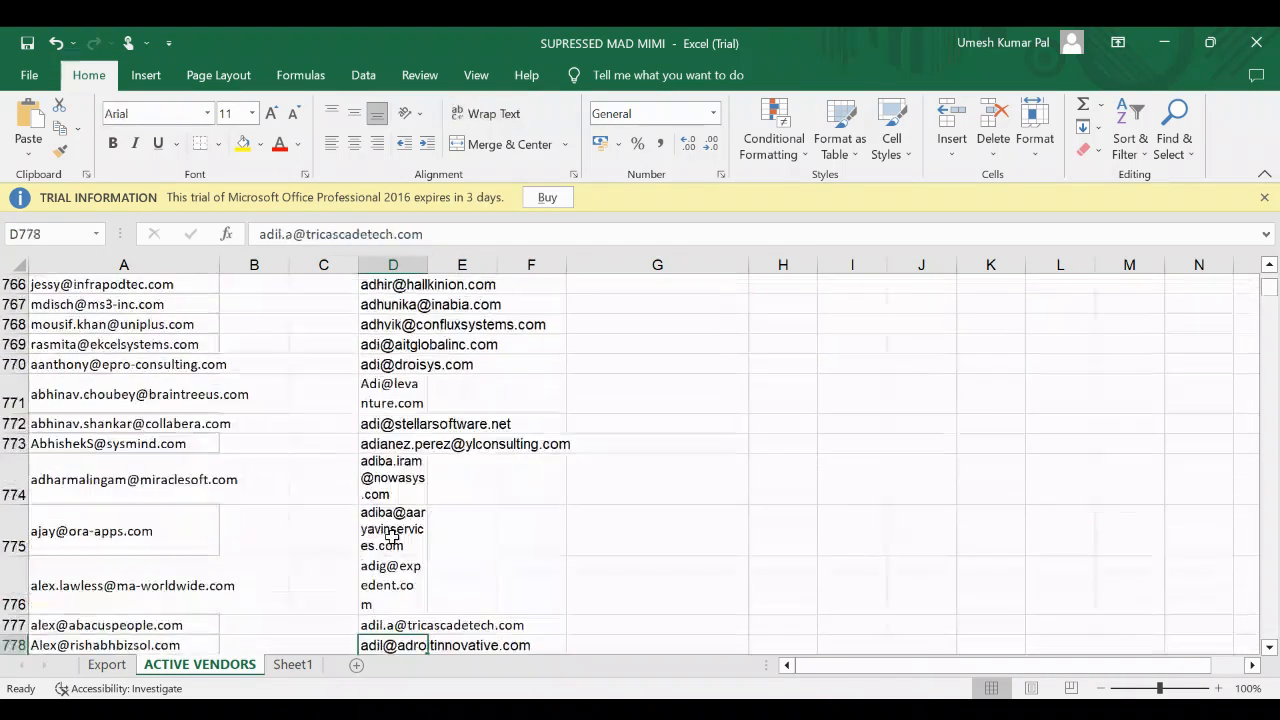
{"action": "key", "text": "Down"}
{"action": "key", "text": "Down"}
{"action": "key", "text": "Down"}
{"action": "key", "text": "Down"}
{"action": "key", "text": "Down"}
{"action": "key", "text": "Down"}
{"action": "key", "text": "Down"}
{"action": "key", "text": "Down"}
{"action": "key", "text": "Down"}
{"action": "key", "text": "Down"}
{"action": "key", "text": "Down"}
{"action": "key", "text": "Down"}
{"action": "key", "text": "Down"}
{"action": "key", "text": "Down"}
{"action": "key", "text": "Down"}
{"action": "key", "text": "Down"}
{"action": "key", "text": "Down"}
{"action": "key", "text": "Down"}
{"action": "key", "text": "Down"}
{"action": "key", "text": "Down"}
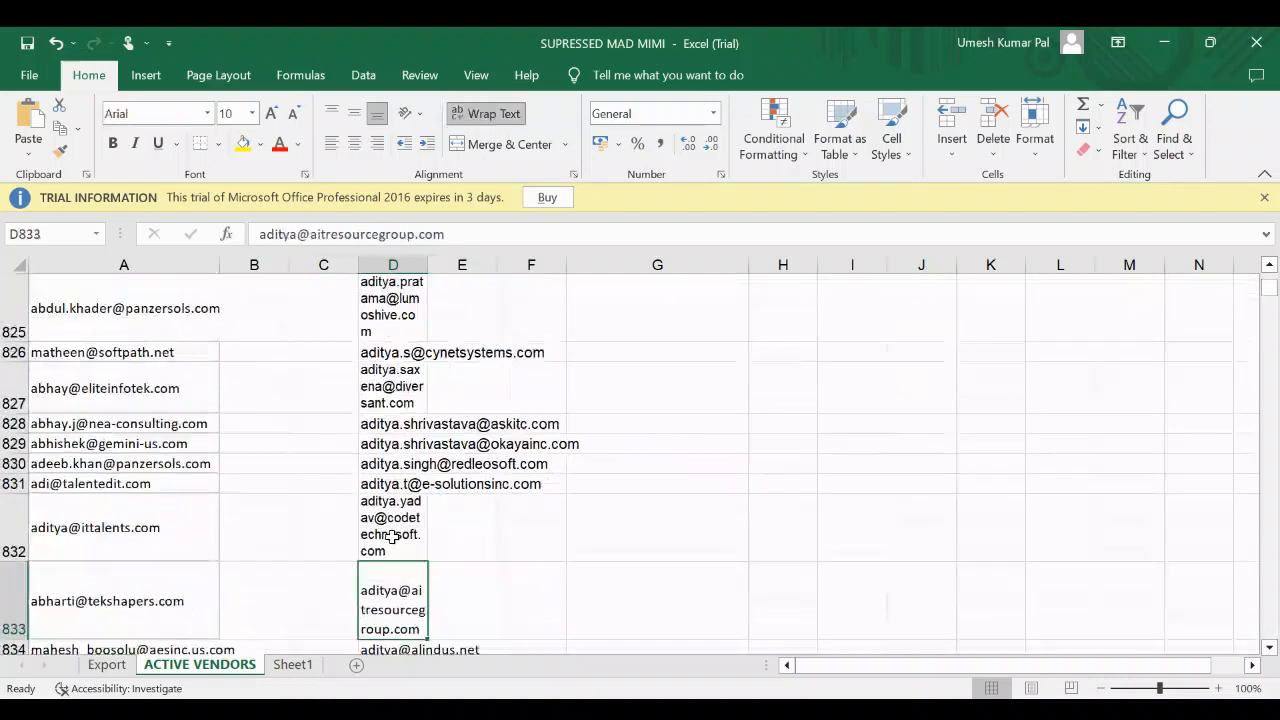
Continue examining the sorted email addresses in column D row by row, from row 833 down to row 1228.
{"action": "key", "text": "Down"}
{"action": "key", "text": "Down"}
{"action": "key", "text": "Down"}
{"action": "key", "text": "Down"}
{"action": "key", "text": "Down"}
{"action": "key", "text": "Down"}
{"action": "key", "text": "Down"}
{"action": "key", "text": "Down"}
{"action": "key", "text": "Down"}
{"action": "key", "text": "Down"}
{"action": "key", "text": "Down"}
{"action": "key", "text": "Down"}
{"action": "key", "text": "Down"}
{"action": "key", "text": "Down"}
{"action": "key", "text": "Down"}
{"action": "key", "text": "Down"}
{"action": "key", "text": "Down"}
{"action": "key", "text": "Down"}
{"action": "key", "text": "Down"}
{"action": "key", "text": "Down"}
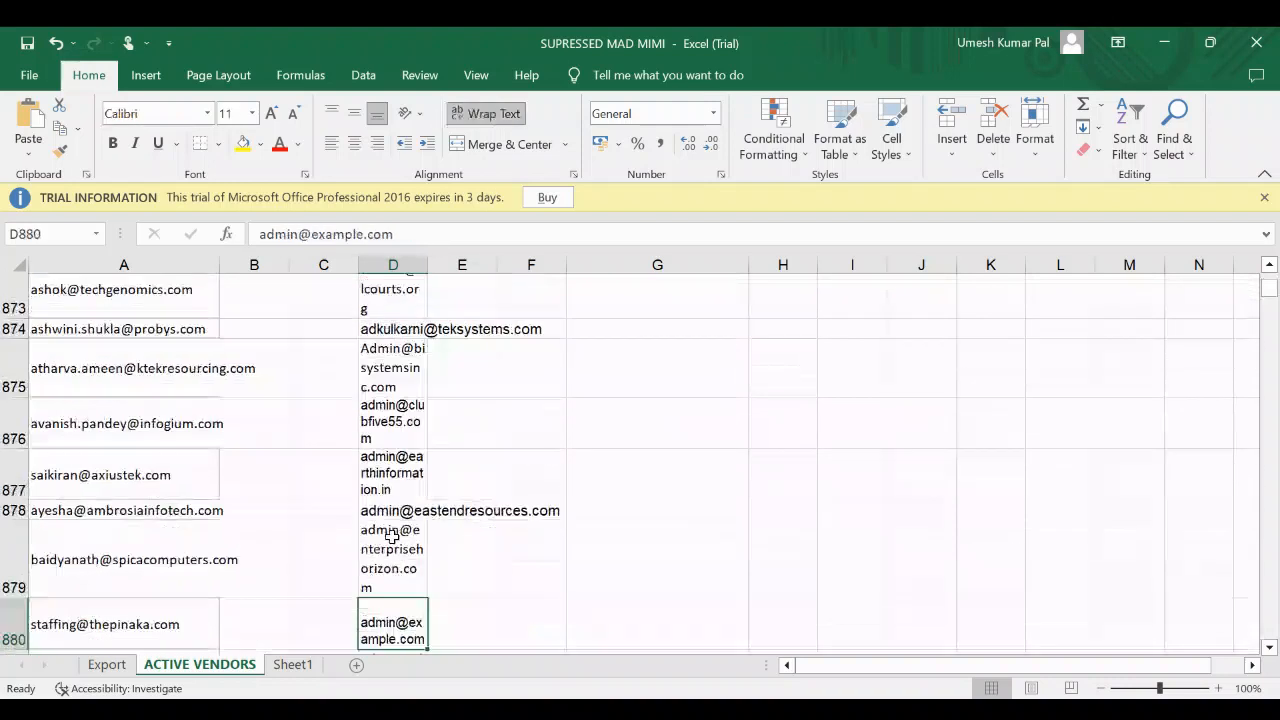
{"action": "key", "text": "Down"}
{"action": "key", "text": "Down"}
{"action": "key", "text": "Down"}
{"action": "key", "text": "Down"}
{"action": "key", "text": "Down"}
{"action": "key", "text": "Down"}
{"action": "key", "text": "Down"}
{"action": "key", "text": "Down"}
{"action": "key", "text": "Down"}
{"action": "key", "text": "Down"}
{"action": "key", "text": "Down"}
{"action": "key", "text": "Down"}
{"action": "key", "text": "Down"}
{"action": "key", "text": "Down"}
{"action": "key", "text": "Down"}
{"action": "key", "text": "Down"}
{"action": "key", "text": "Down"}
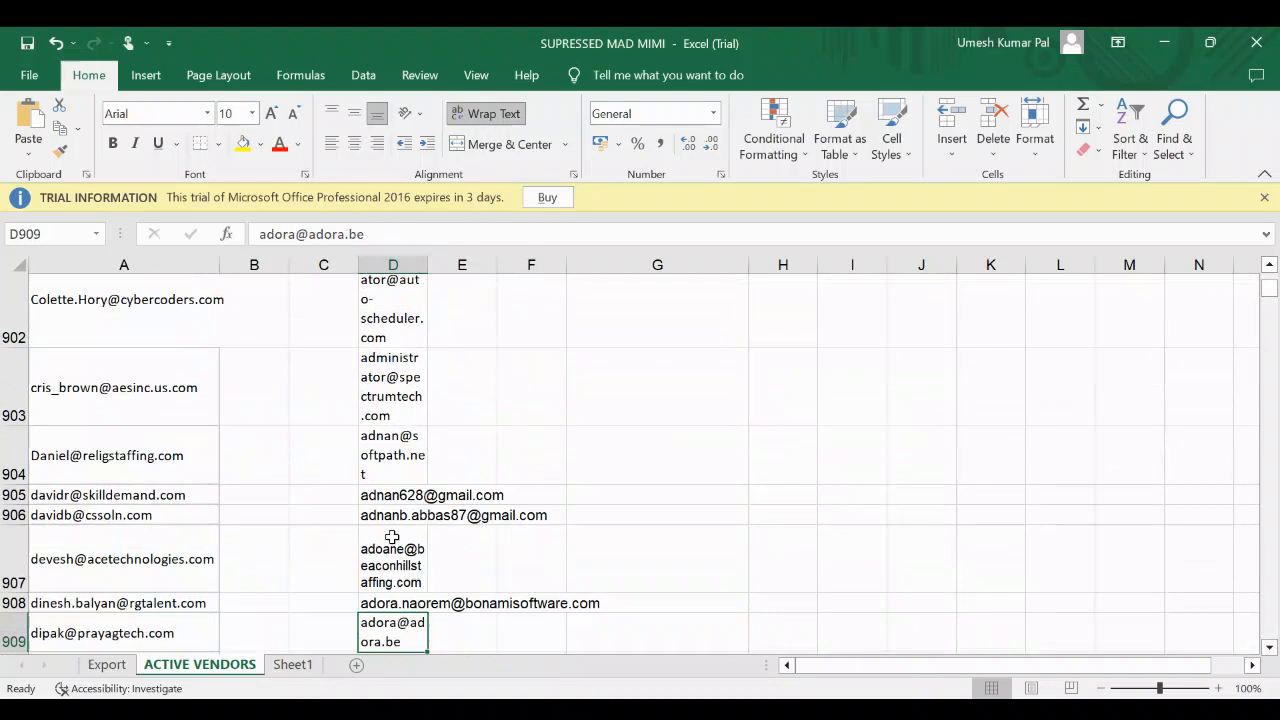
{"action": "key", "text": "Down"}
{"action": "key", "text": "Down"}
{"action": "key", "text": "Down"}
{"action": "key", "text": "Down"}
{"action": "key", "text": "Down"}
{"action": "key", "text": "Down"}
{"action": "key", "text": "Down"}
{"action": "key", "text": "Down"}
{"action": "key", "text": "Down"}
{"action": "key", "text": "Down"}
{"action": "key", "text": "Down"}
{"action": "key", "text": "Down"}
{"action": "key", "text": "Down"}
{"action": "key", "text": "Down"}
{"action": "key", "text": "Down"}
{"action": "key", "text": "Down"}
{"action": "key", "text": "Down"}
{"action": "key", "text": "Down"}
{"action": "key", "text": "Down"}
{"action": "key", "text": "Down"}
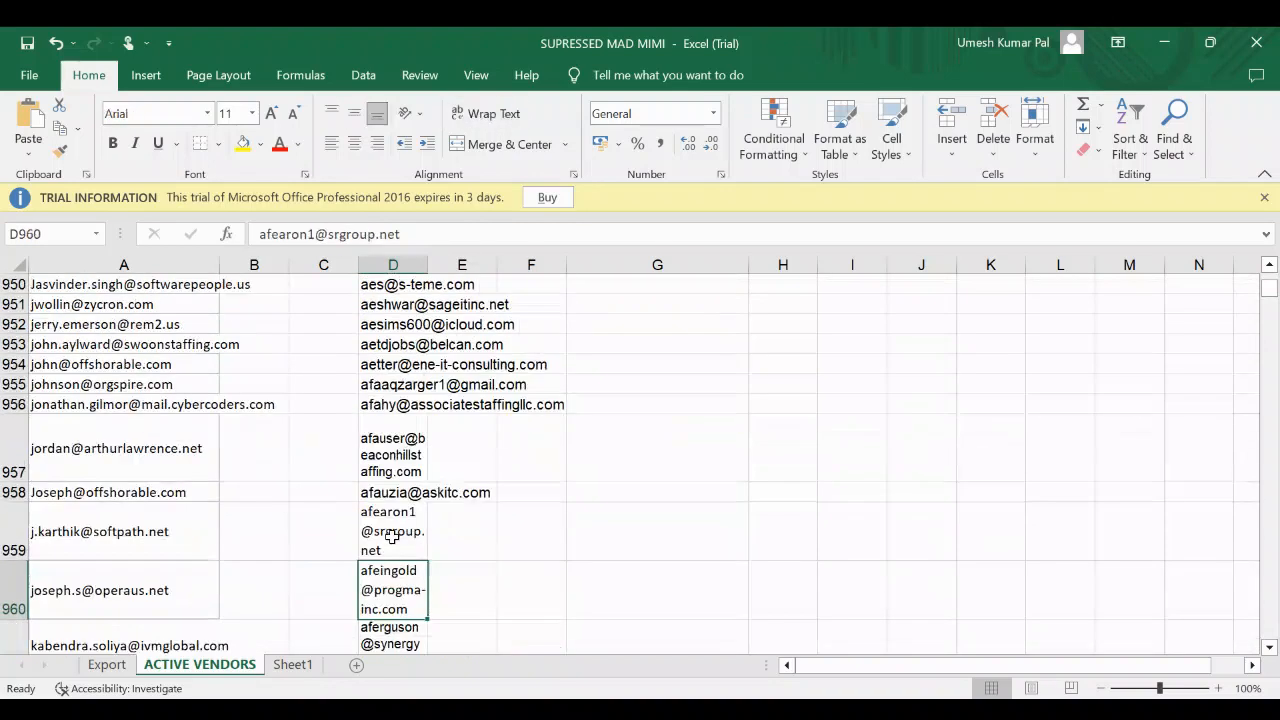
{"action": "key", "text": "Down"}
{"action": "key", "text": "Down"}
{"action": "key", "text": "Down"}
{"action": "key", "text": "Down"}
{"action": "key", "text": "Down"}
{"action": "key", "text": "Down"}
{"action": "key", "text": "Down"}
{"action": "key", "text": "Down"}
{"action": "key", "text": "Down"}
{"action": "key", "text": "Down"}
{"action": "key", "text": "Down"}
{"action": "key", "text": "Down"}
{"action": "key", "text": "Down"}
{"action": "key", "text": "Down"}
{"action": "key", "text": "Down"}
{"action": "key", "text": "Down"}
{"action": "key", "text": "Down"}
{"action": "key", "text": "Down"}
{"action": "key", "text": "Down"}
{"action": "key", "text": "Down"}
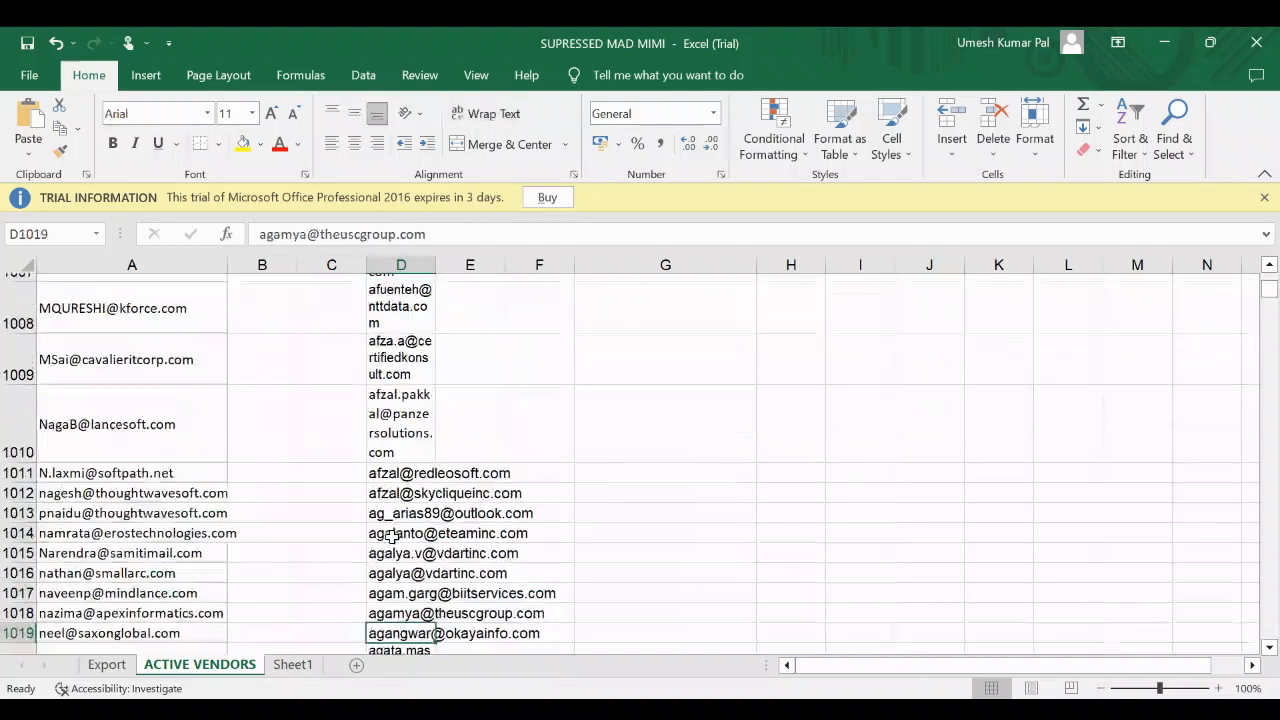
{"action": "key", "text": "Down"}
{"action": "key", "text": "Down"}
{"action": "key", "text": "Down"}
{"action": "key", "text": "Down"}
{"action": "key", "text": "Down"}
{"action": "key", "text": "Down"}
{"action": "key", "text": "Down"}
{"action": "key", "text": "Down"}
{"action": "key", "text": "Down"}
{"action": "key", "text": "Down"}
{"action": "key", "text": "Down"}
{"action": "key", "text": "Down"}
{"action": "key", "text": "Down"}
{"action": "key", "text": "Down"}
{"action": "key", "text": "Down"}
{"action": "key", "text": "Down"}
{"action": "key", "text": "Down"}
{"action": "key", "text": "Down"}
{"action": "key", "text": "Down"}
{"action": "key", "text": "Down"}
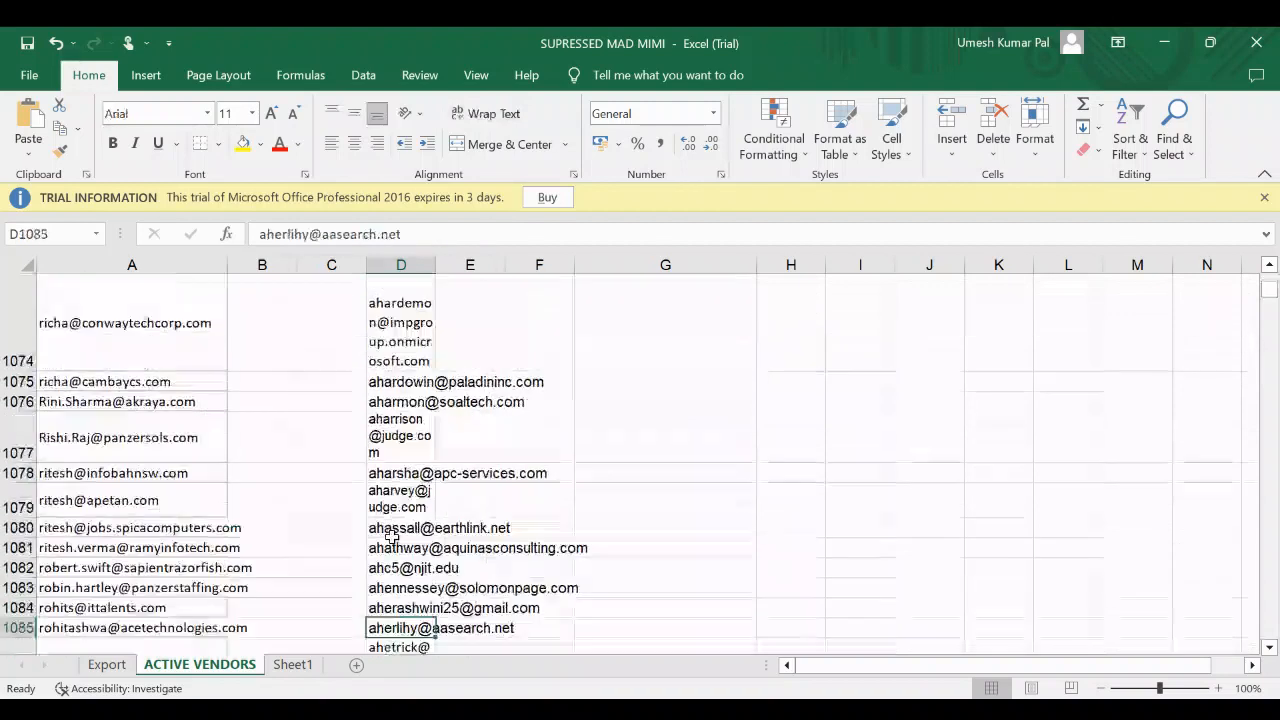
{"action": "key", "text": "Down"}
{"action": "key", "text": "Down"}
{"action": "key", "text": "Down"}
{"action": "key", "text": "Down"}
{"action": "key", "text": "Down"}
{"action": "key", "text": "Down"}
{"action": "key", "text": "Down"}
{"action": "key", "text": "Down"}
{"action": "key", "text": "Down"}
{"action": "key", "text": "Down"}
{"action": "key", "text": "Down"}
{"action": "key", "text": "Down"}
{"action": "key", "text": "Down"}
{"action": "key", "text": "Down"}
{"action": "key", "text": "Down"}
{"action": "key", "text": "Down"}
{"action": "key", "text": "Down"}
{"action": "key", "text": "Down"}
{"action": "key", "text": "Down"}
{"action": "key", "text": "Down"}
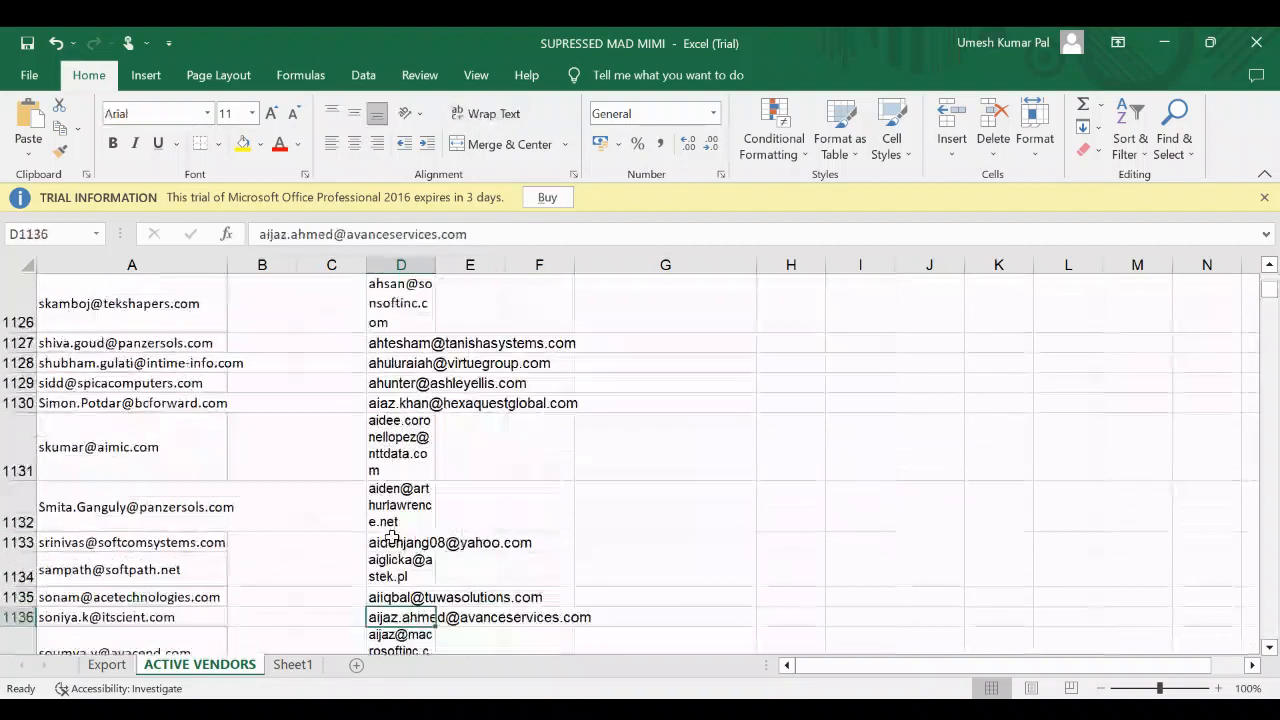
{"action": "key", "text": "Down"}
{"action": "key", "text": "Down"}
{"action": "key", "text": "Down"}
{"action": "key", "text": "Down"}
{"action": "key", "text": "Down"}
{"action": "key", "text": "Down"}
{"action": "key", "text": "Down"}
{"action": "key", "text": "Down"}
{"action": "key", "text": "Down"}
{"action": "key", "text": "Down"}
{"action": "key", "text": "Down"}
{"action": "key", "text": "Down"}
{"action": "key", "text": "Down"}
{"action": "key", "text": "Down"}
{"action": "key", "text": "Down"}
{"action": "key", "text": "Down"}
{"action": "key", "text": "Down"}
{"action": "key", "text": "Down"}
{"action": "key", "text": "Down"}
{"action": "key", "text": "Down"}
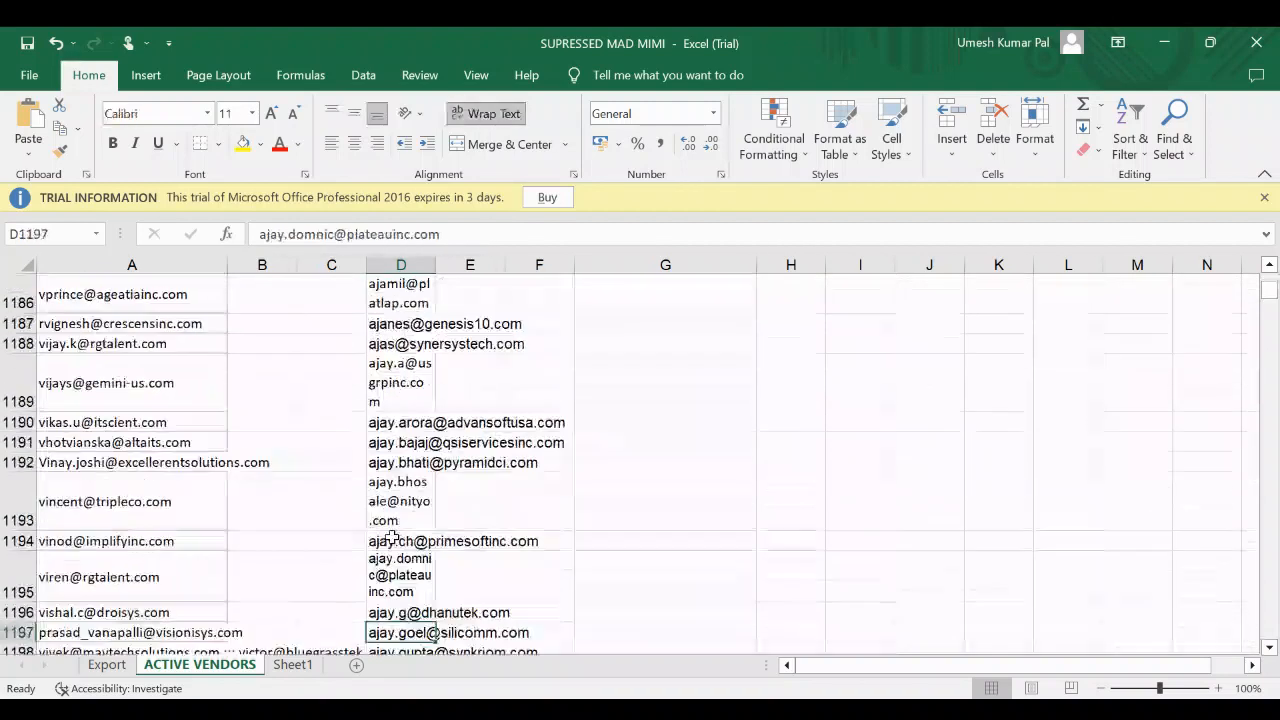
{"action": "key", "text": "Down"}
{"action": "key", "text": "Down"}
{"action": "key", "text": "Down"}
{"action": "key", "text": "Down"}
{"action": "key", "text": "Down"}
{"action": "key", "text": "Down"}
{"action": "key", "text": "Down"}
{"action": "key", "text": "Down"}
{"action": "key", "text": "Down"}
{"action": "key", "text": "Down"}
{"action": "key", "text": "Down"}
{"action": "key", "text": "Down"}
{"action": "key", "text": "Down"}
{"action": "key", "text": "Down"}
{"action": "key", "text": "Down"}
{"action": "key", "text": "Down"}
{"action": "key", "text": "Down"}
{"action": "key", "text": "Down"}
{"action": "key", "text": "Down"}
{"action": "key", "text": "Down"}
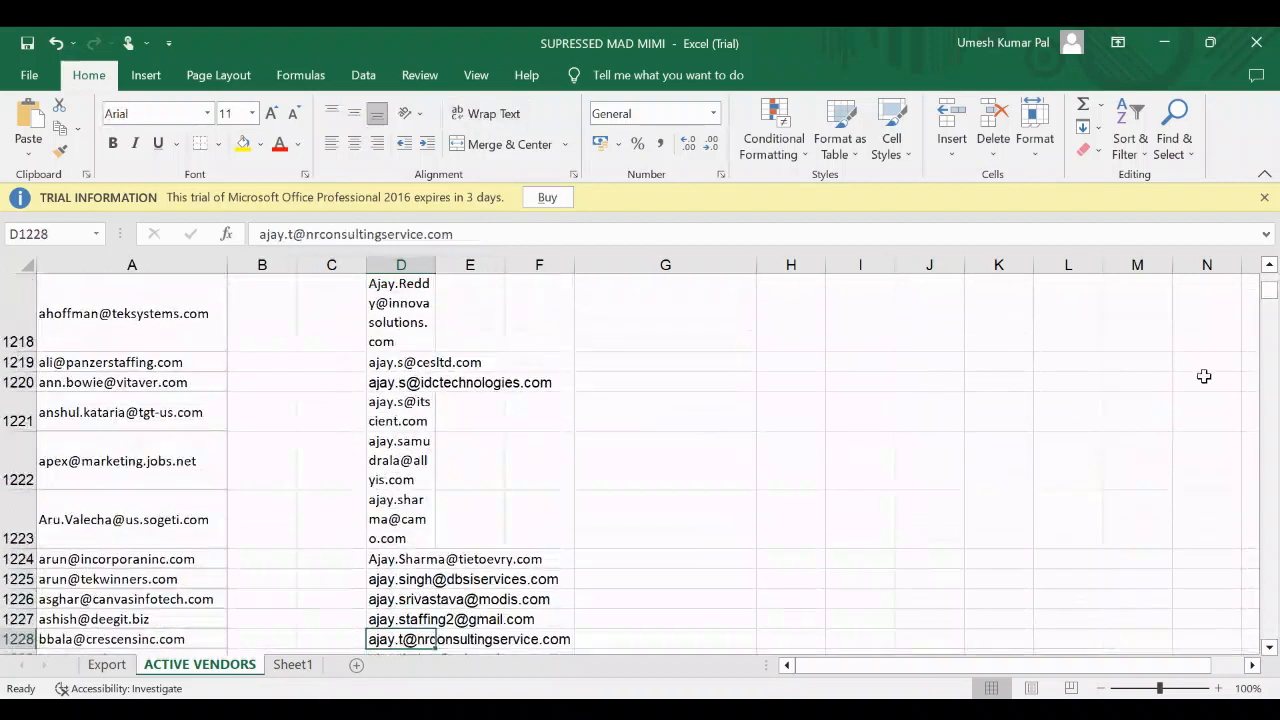
Look at the sorted email addresses around row 9900 in column D and return to the column's first cell, D1.
{"action": "left_click_drag", "start_coordinate": [1268, 292], "coordinate": [1270, 352]}
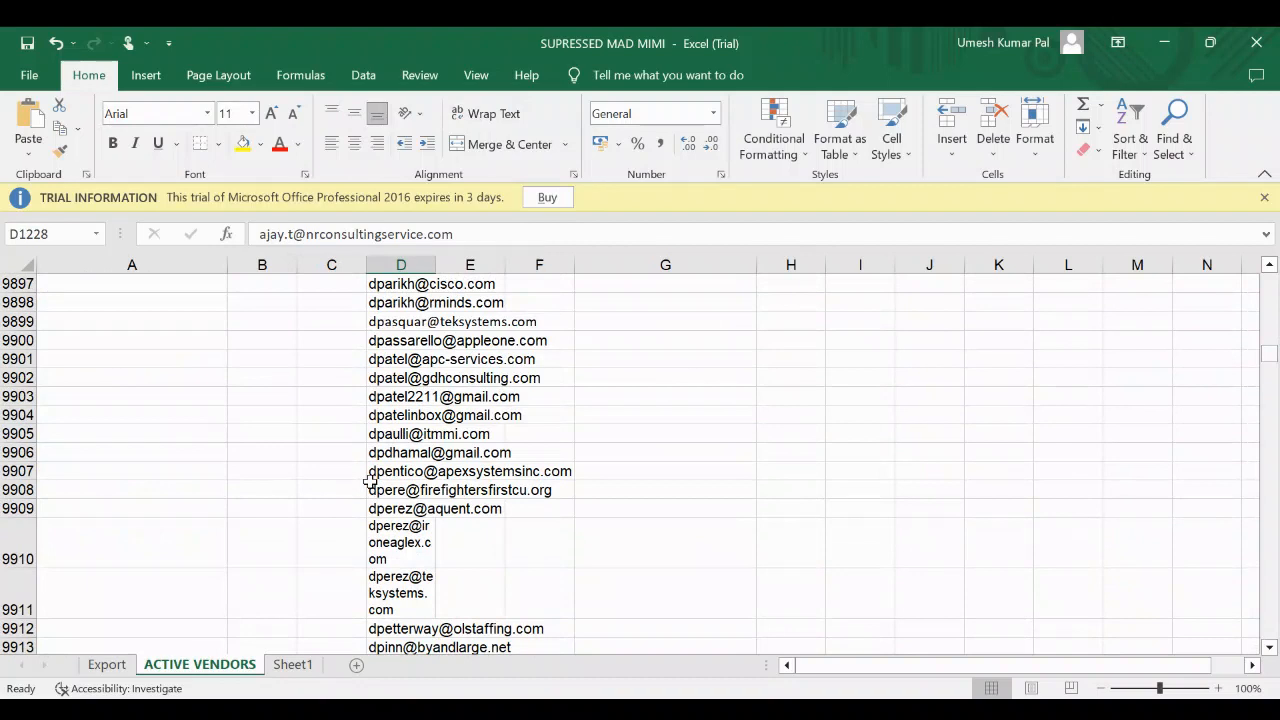
{"action": "left_click", "coordinate": [400, 345]}
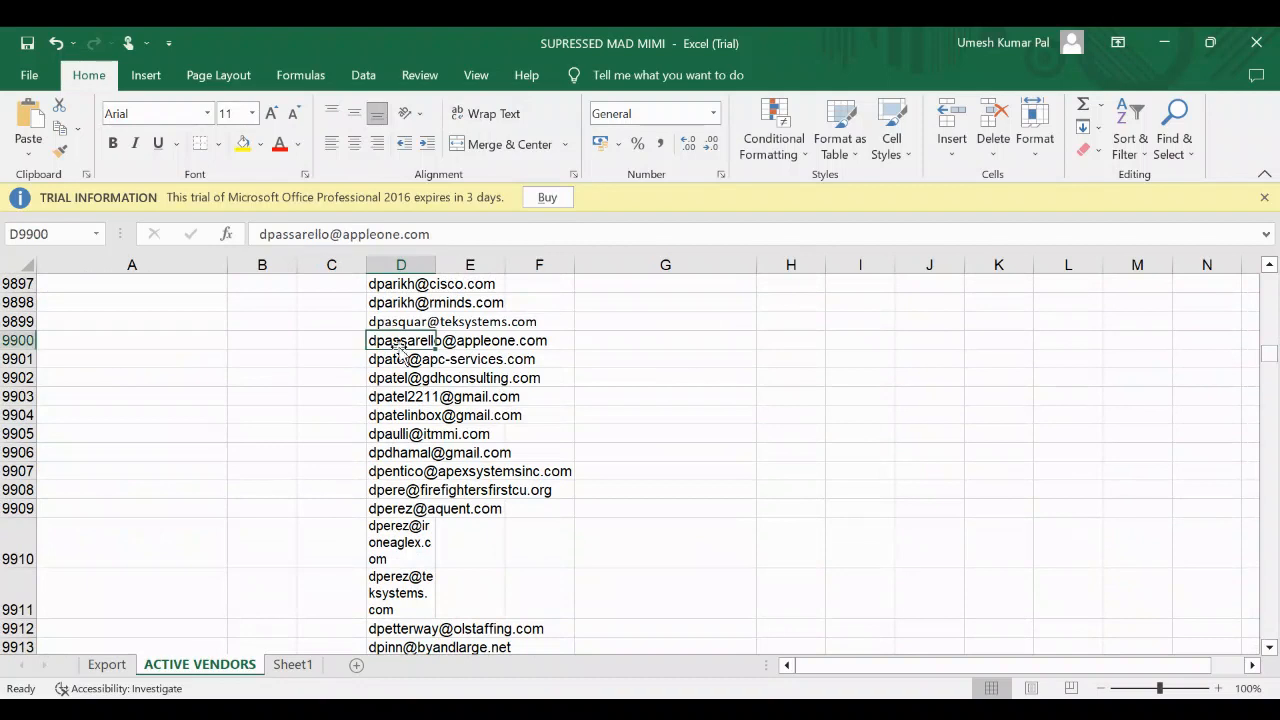
{"action": "key", "text": "ctrl+Up"}
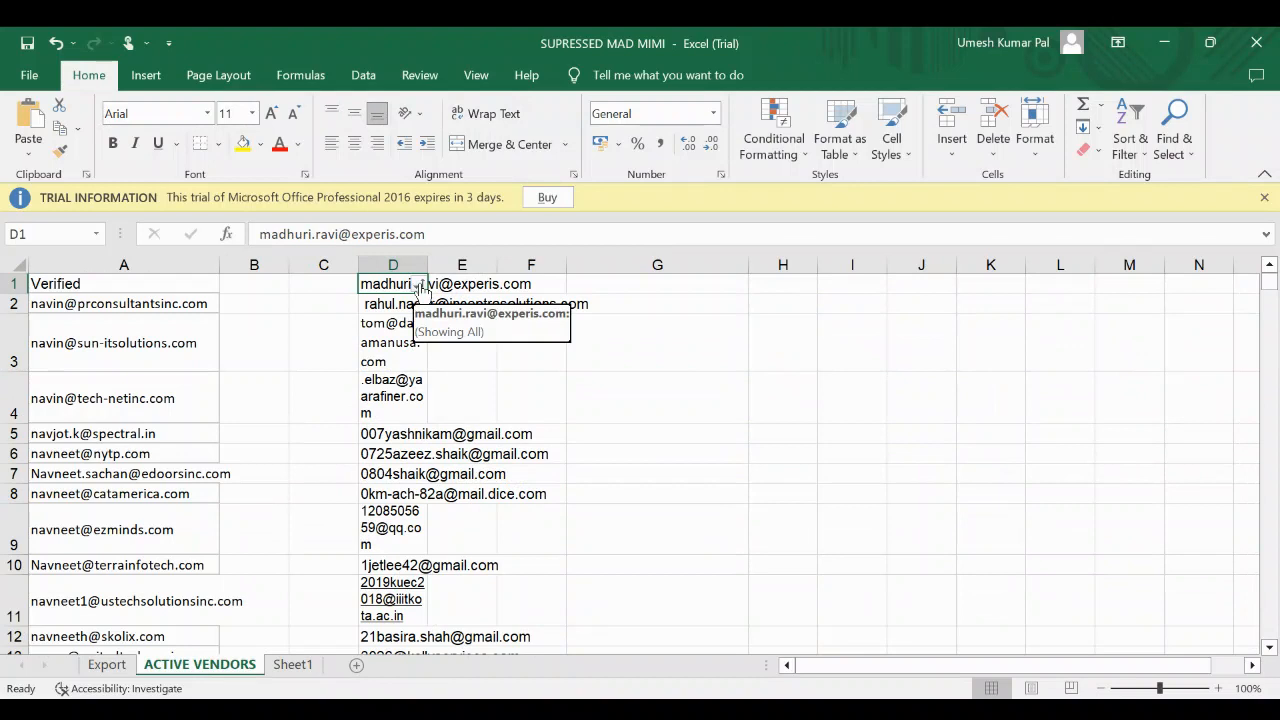
Filter the email list in column D to show only entries that begin with "j".
{"action": "left_click", "coordinate": [418, 285]}
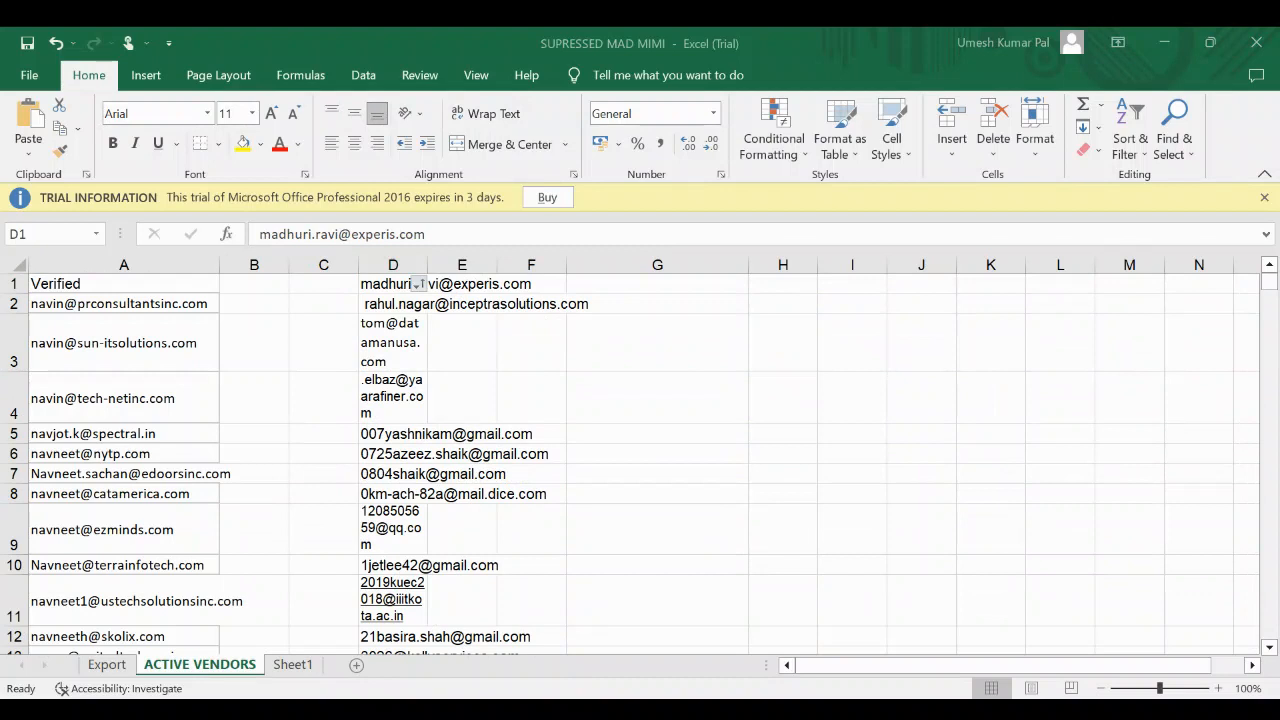
{"action": "left_click", "coordinate": [418, 284]}
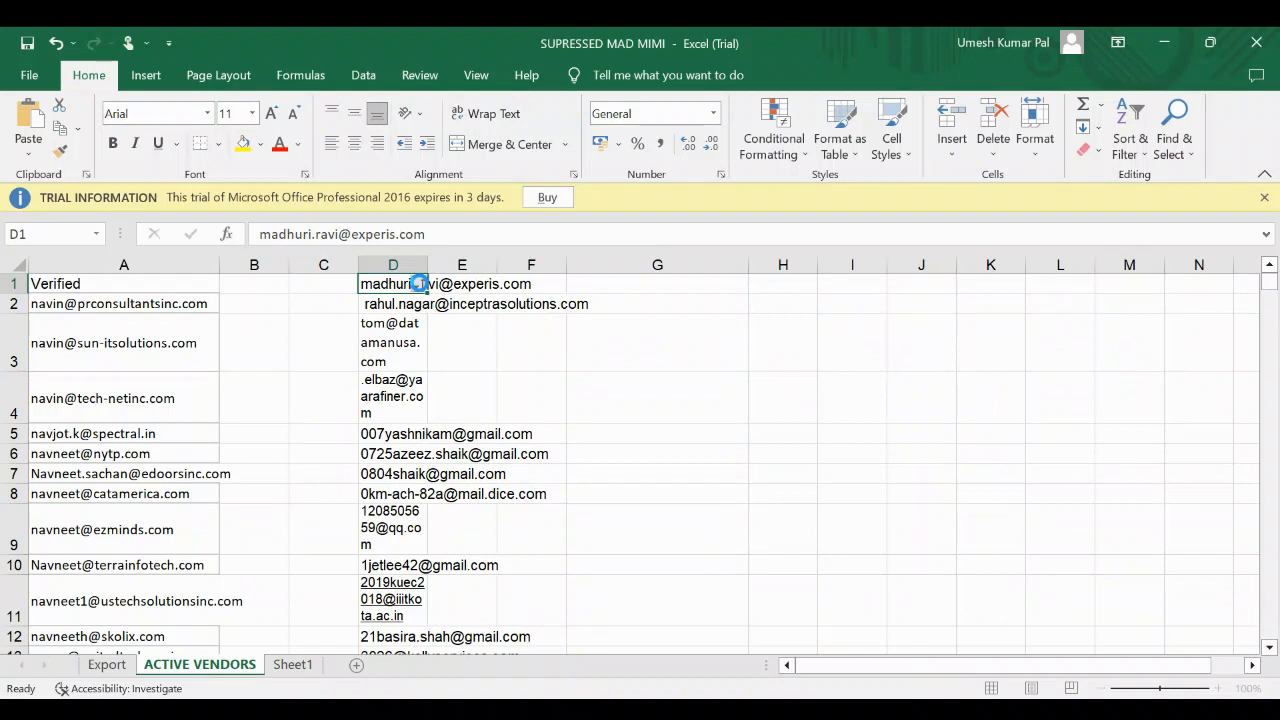
{"action": "left_click", "coordinate": [418, 284]}
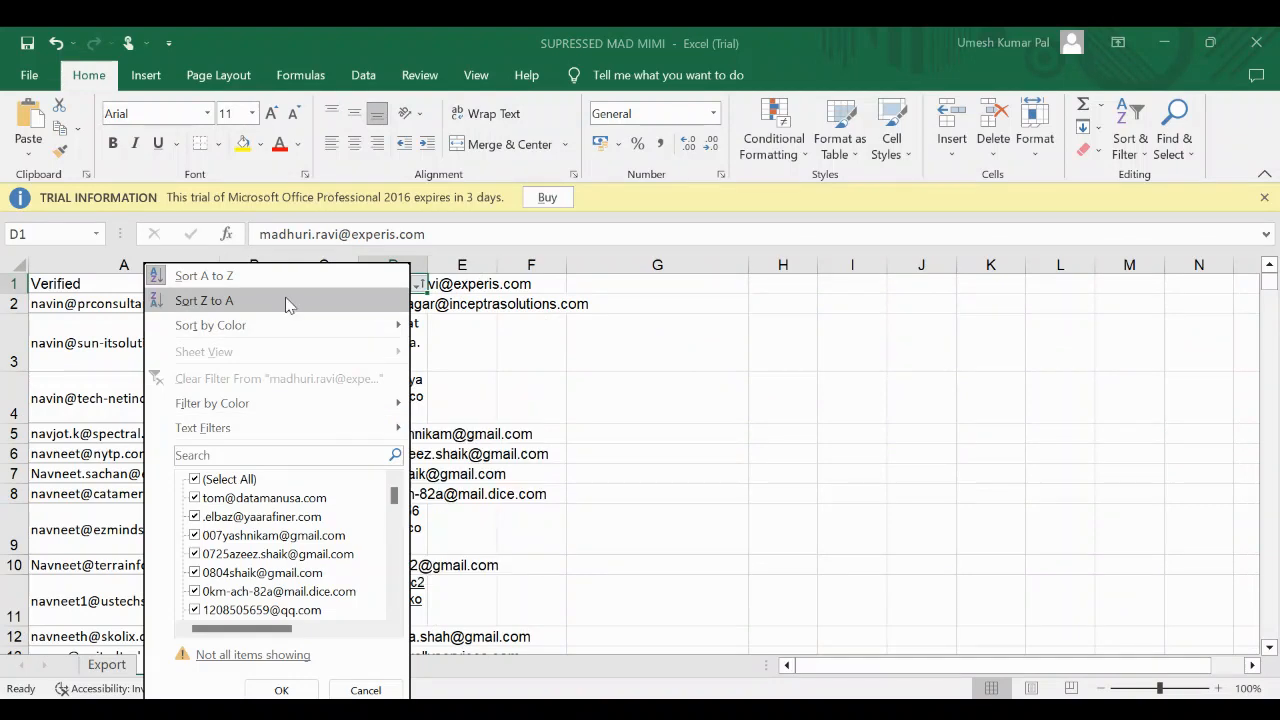
{"action": "mouse_move", "coordinate": [288, 330]}
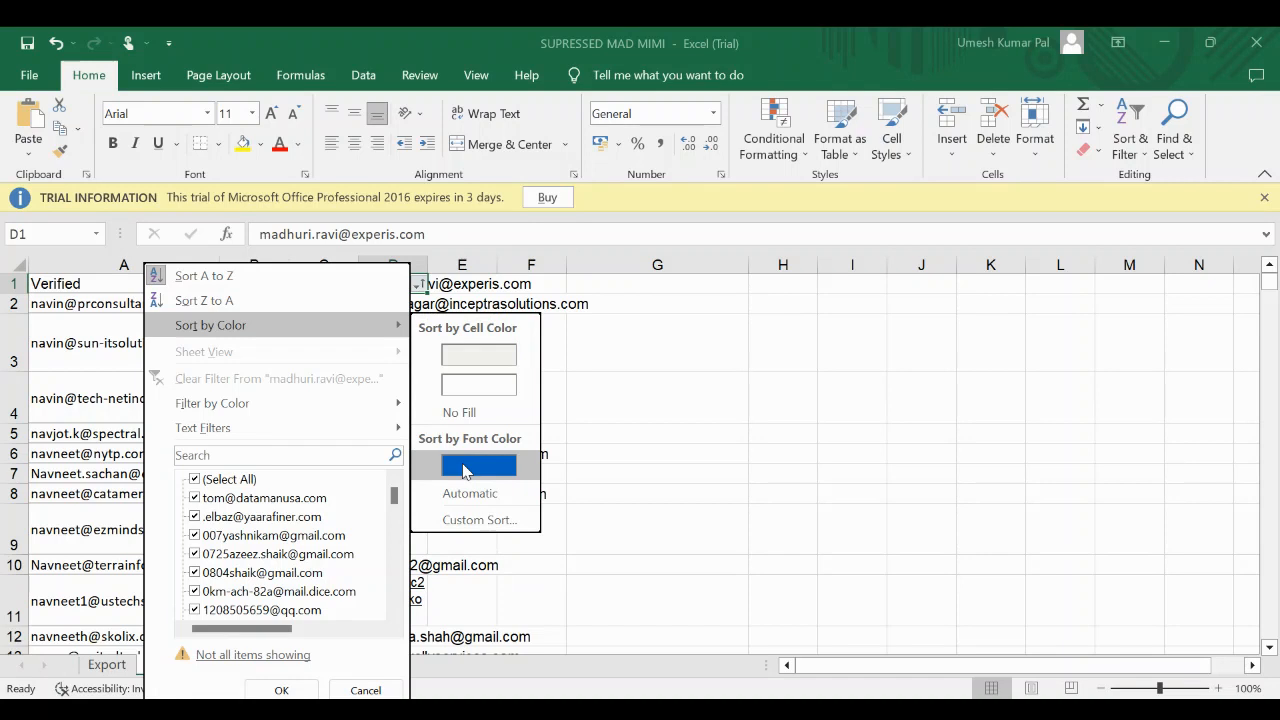
{"action": "mouse_move", "coordinate": [357, 415]}
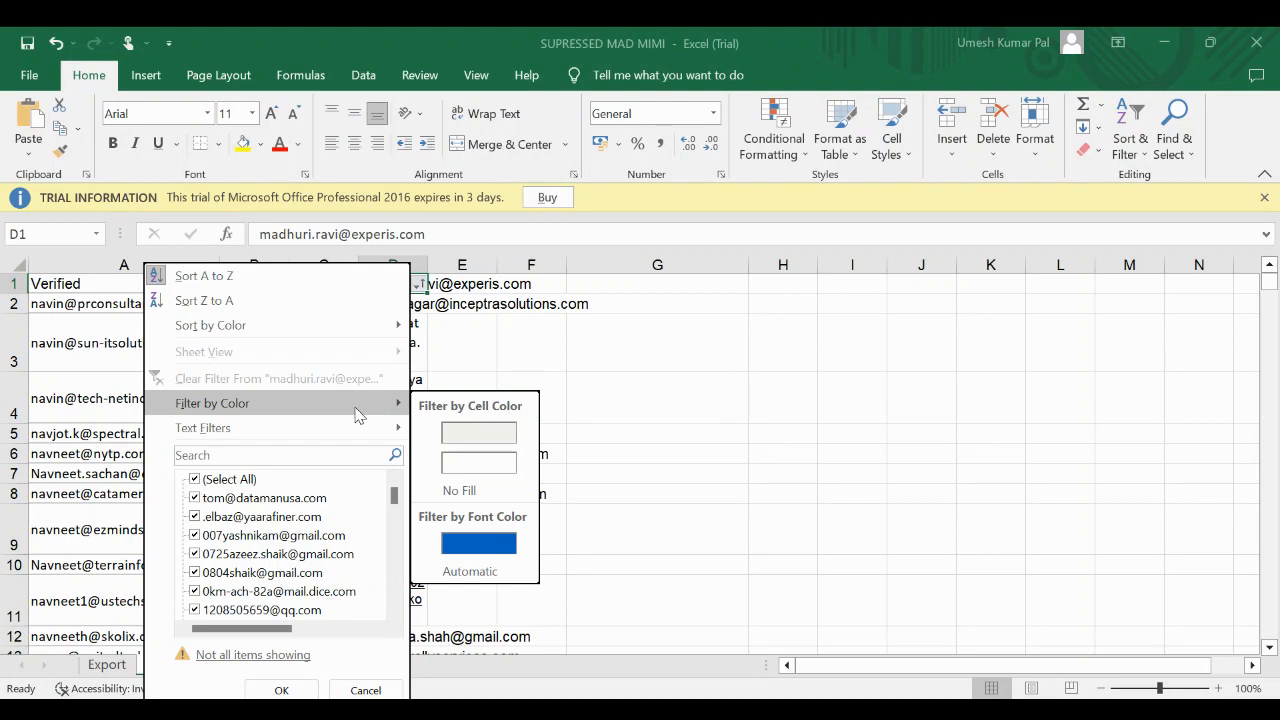
{"action": "mouse_move", "coordinate": [350, 438]}
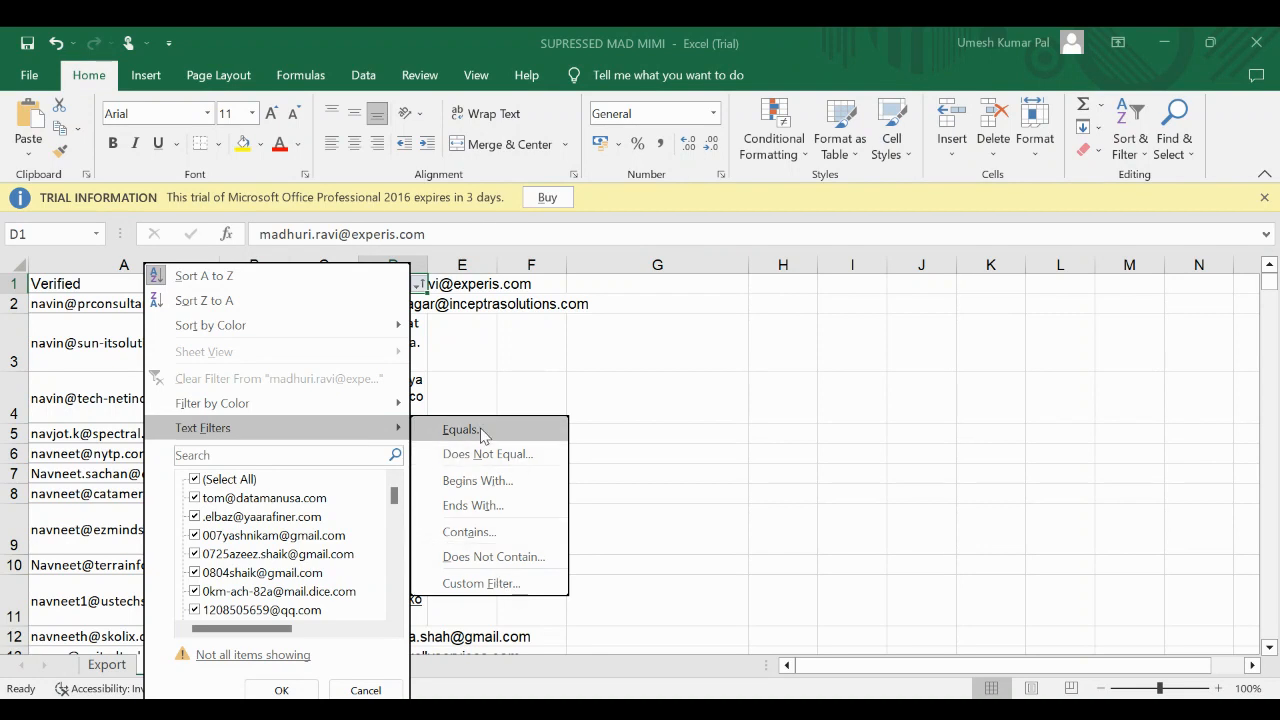
{"action": "left_click", "coordinate": [478, 481]}
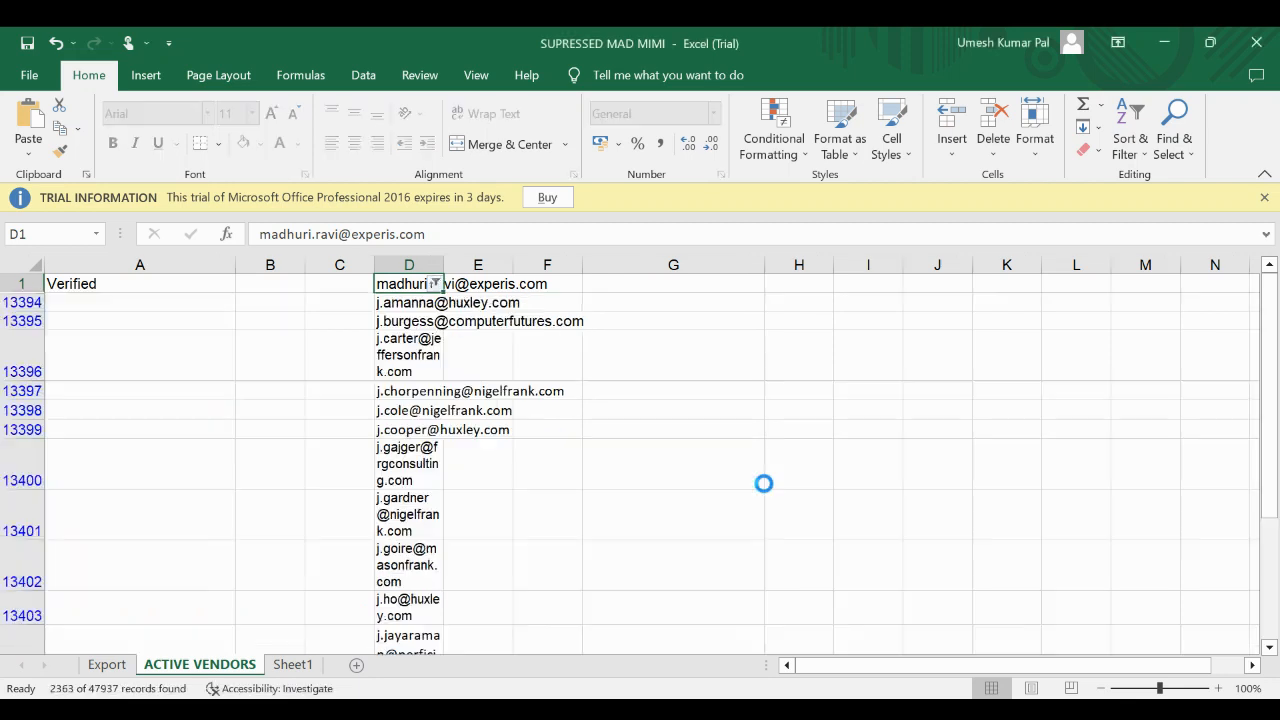
Examine the filtered email addresses in column D row by row, from row 13394 down to about row 13420.
{"action": "key", "text": "Down"}
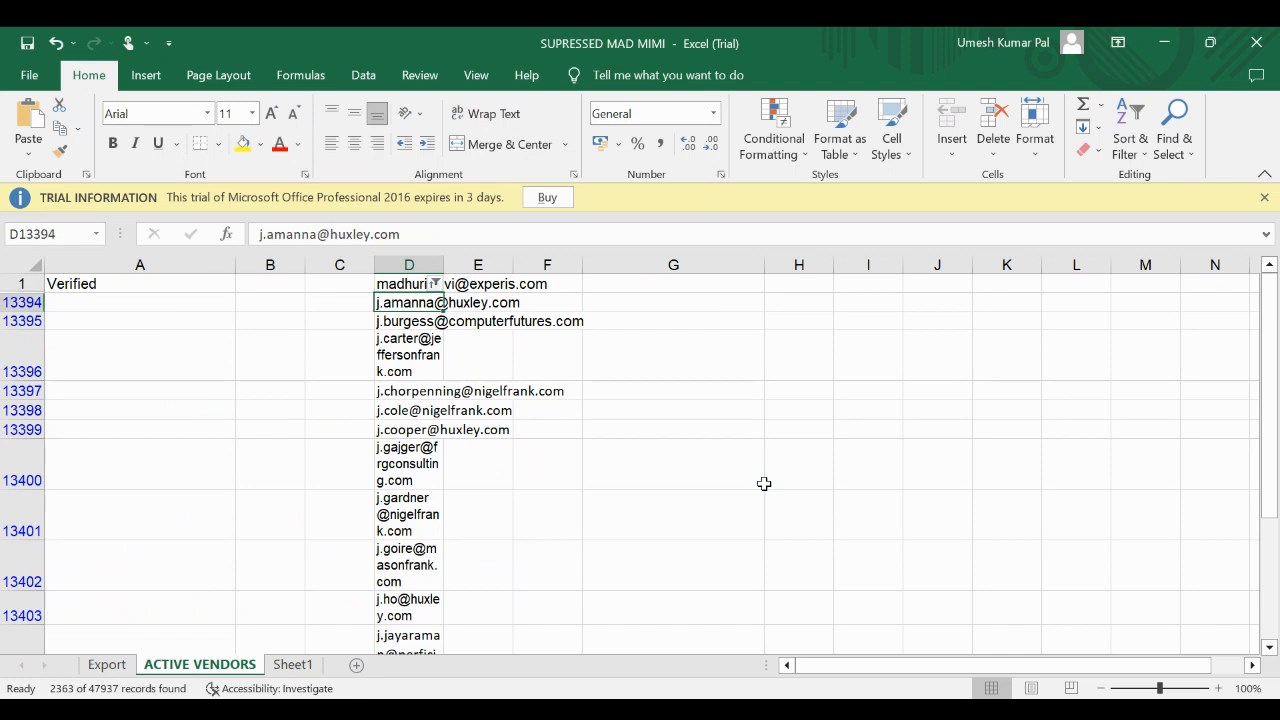
{"action": "key", "text": "Down"}
{"action": "key", "text": "Down"}
{"action": "key", "text": "Down"}
{"action": "key", "text": "Down"}
{"action": "key", "text": "Down"}
{"action": "key", "text": "Down"}
{"action": "key", "text": "Down"}
{"action": "key", "text": "Down"}
{"action": "key", "text": "Down"}
{"action": "key", "text": "Down"}
{"action": "key", "text": "Down"}
{"action": "key", "text": "Down"}
{"action": "key", "text": "Down"}
{"action": "key", "text": "Down"}
{"action": "key", "text": "Down"}
{"action": "key", "text": "Down"}
{"action": "key", "text": "Down"}
{"action": "key", "text": "Down"}
{"action": "key", "text": "Down"}
{"action": "key", "text": "Down"}
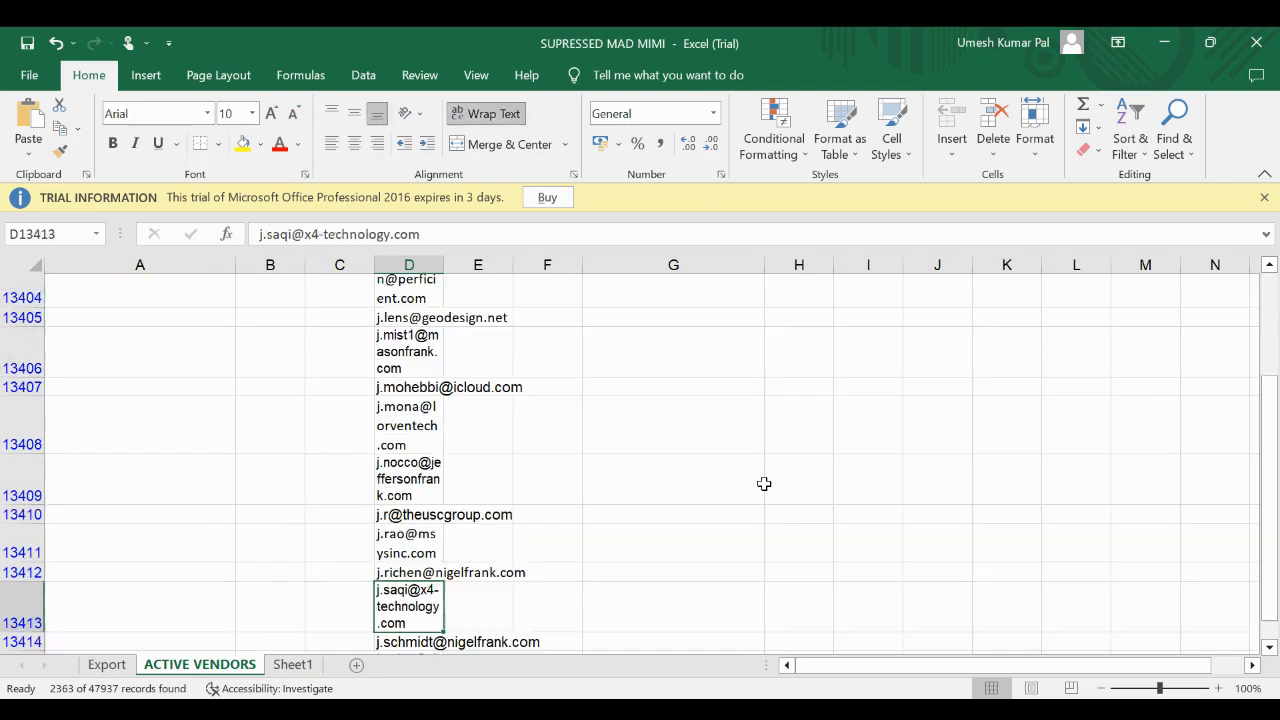
{"action": "key", "text": "Down"}
{"action": "key", "text": "Down"}
{"action": "key", "text": "Down"}
{"action": "key", "text": "Down"}
{"action": "key", "text": "Down"}
{"action": "key", "text": "Down"}
{"action": "key", "text": "Down"}
Look at the last filtered entry and the end of column D, and return to cell D1.
{"action": "key", "text": "ctrl+Down"}
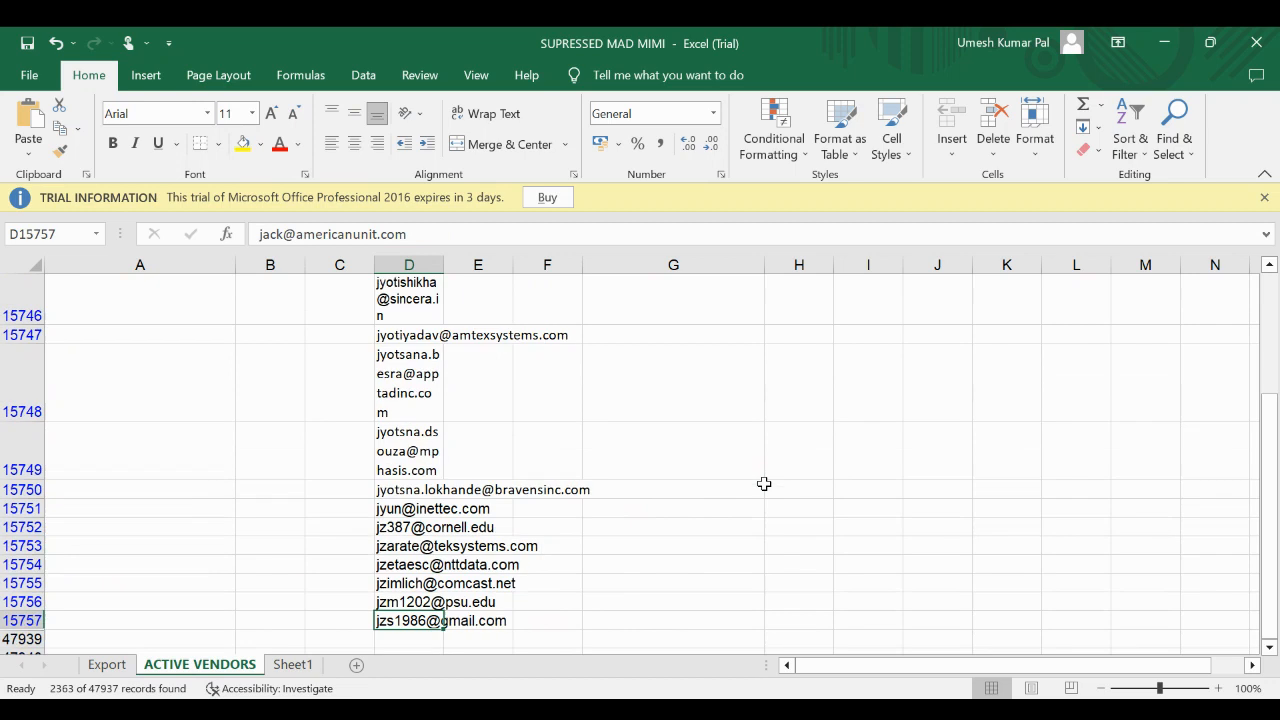
{"action": "key", "text": "ctrl+Down"}
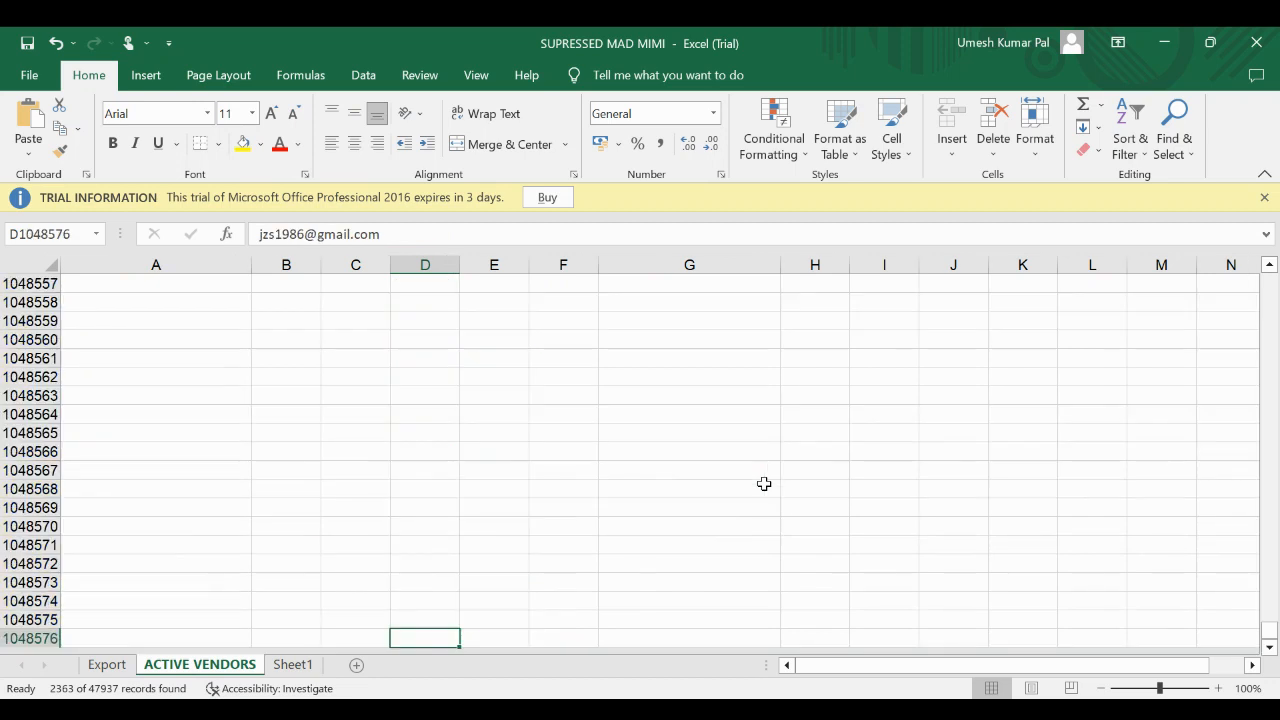
{"action": "key", "text": "ctrl+Up"}
{"action": "key", "text": "ctrl+Up"}
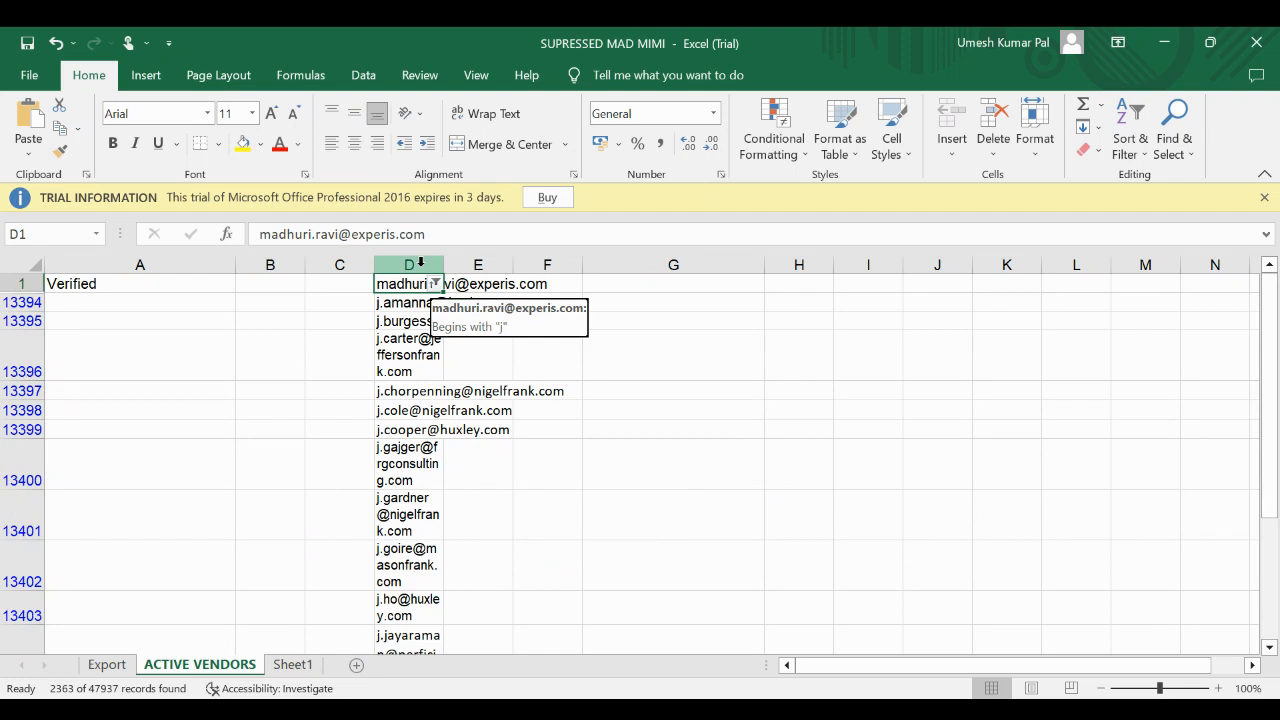
Select the whole of column D and turn off its filter to show all rows again.
{"action": "left_click", "coordinate": [420, 262]}
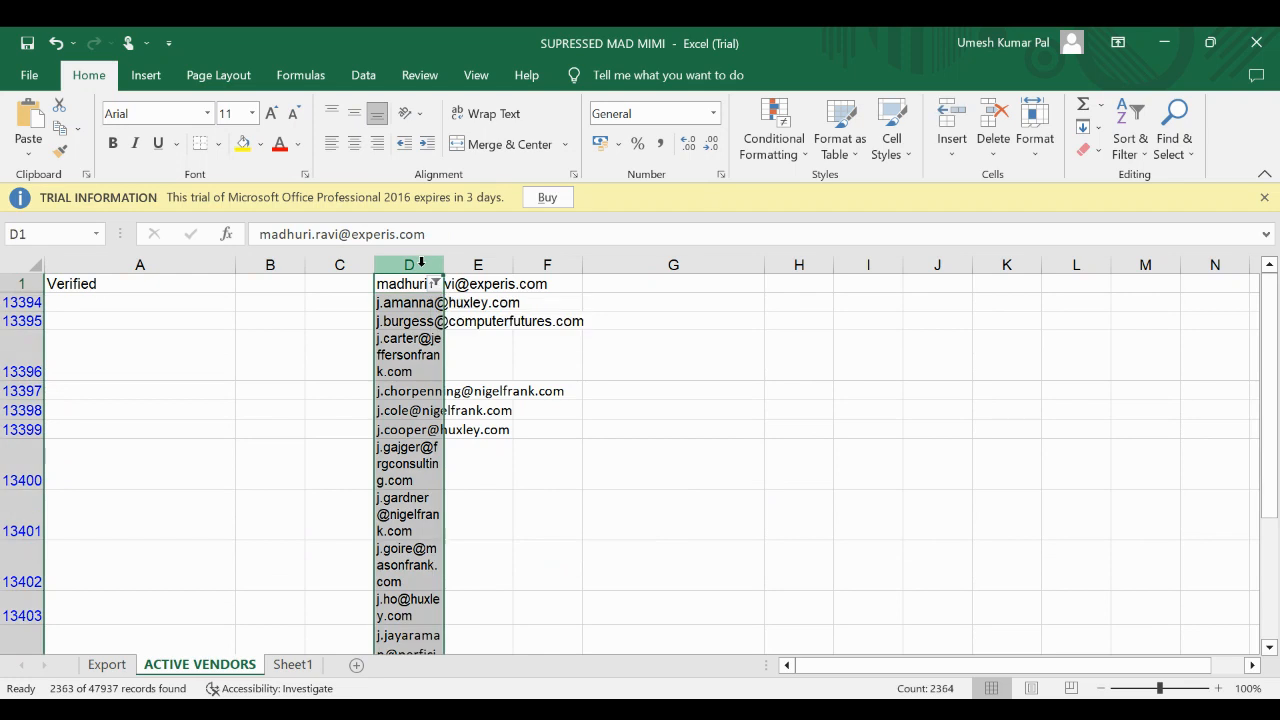
{"action": "left_click", "coordinate": [1125, 136]}
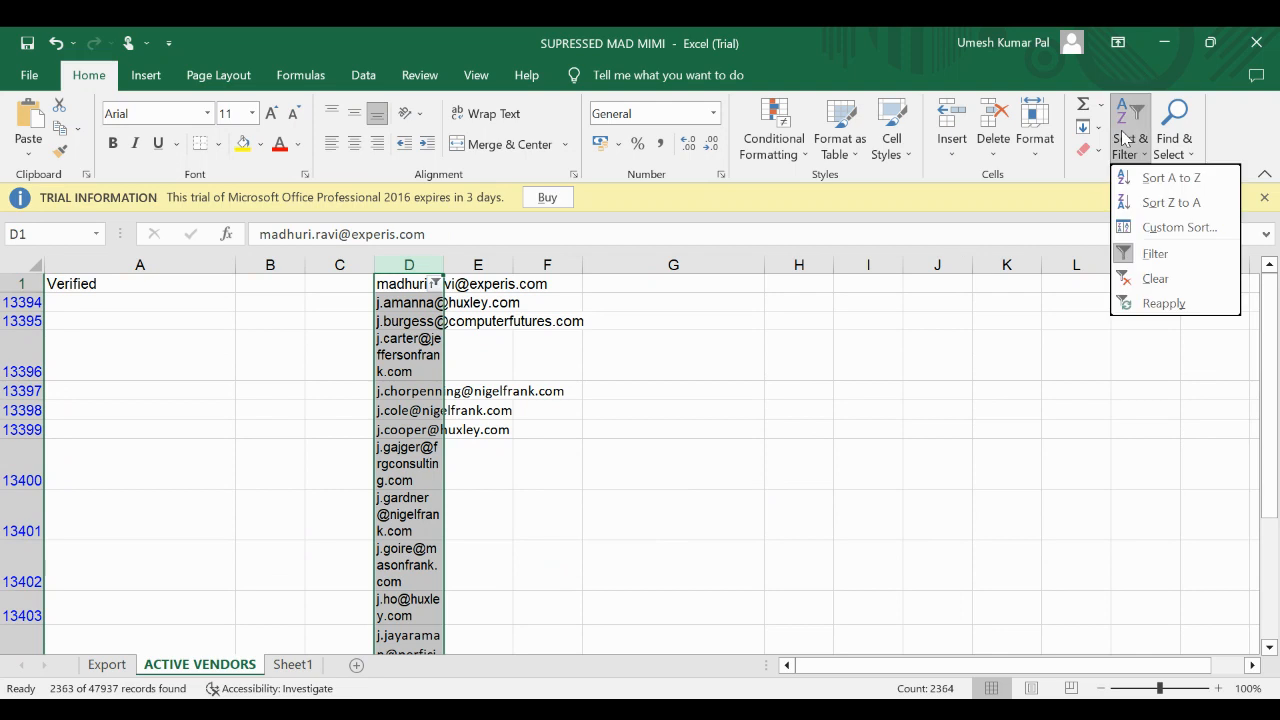
{"action": "left_click", "coordinate": [1152, 256]}
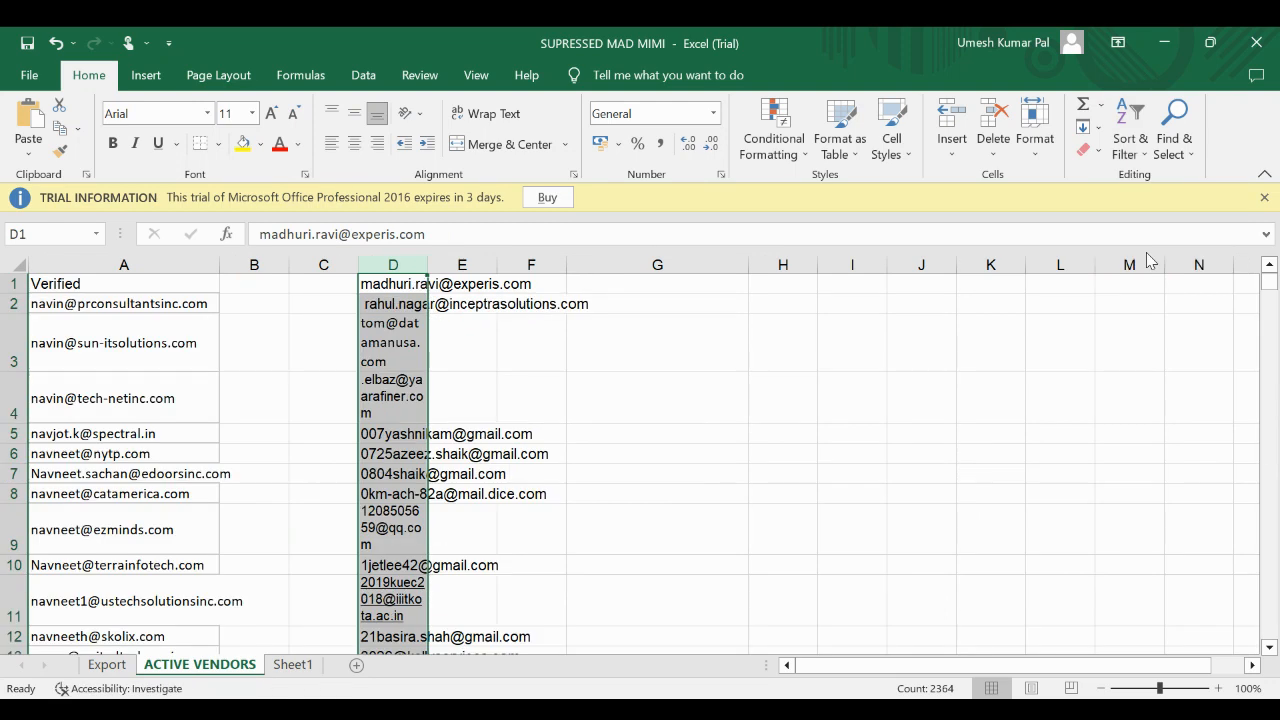